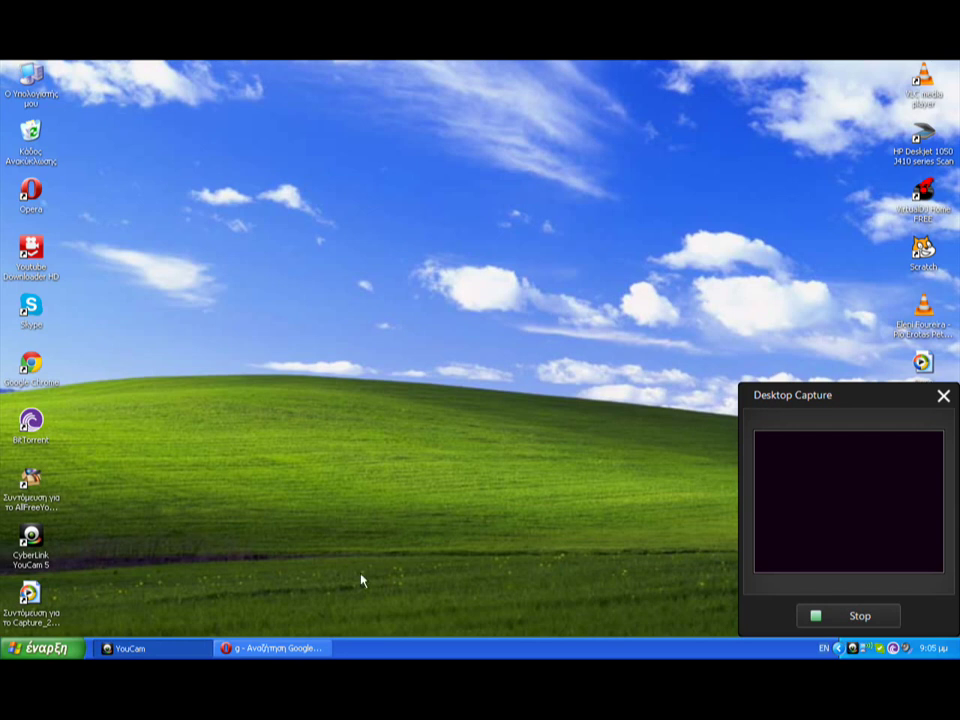
- Switch to the Opera browser and search Google for utorrent
{"action": "left_click", "coordinate": [270, 648]}
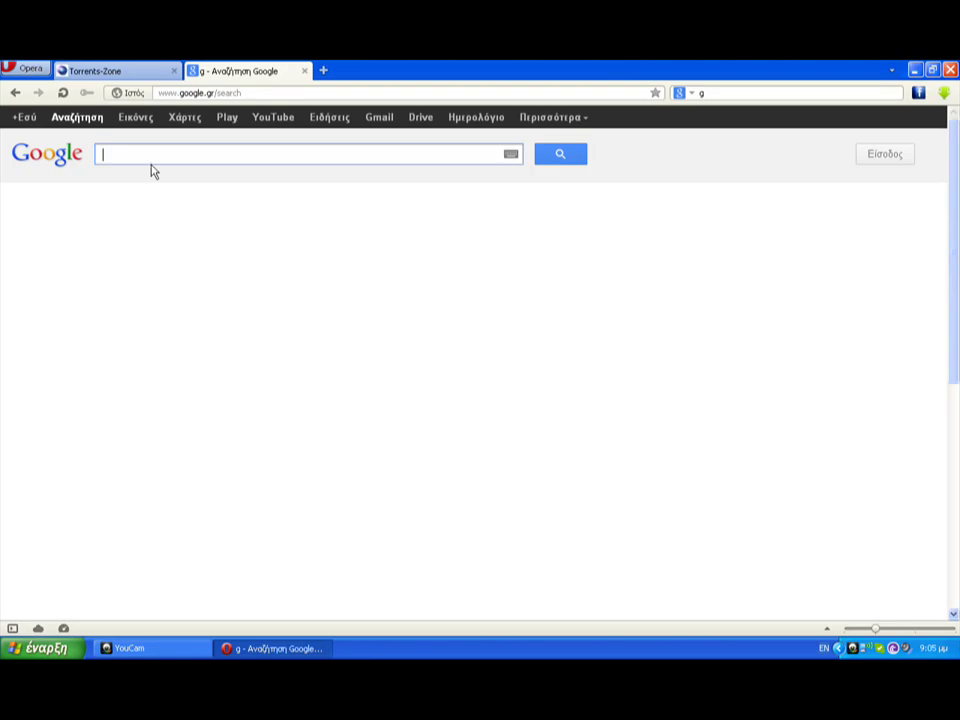
{"action": "type", "text": "tor"}
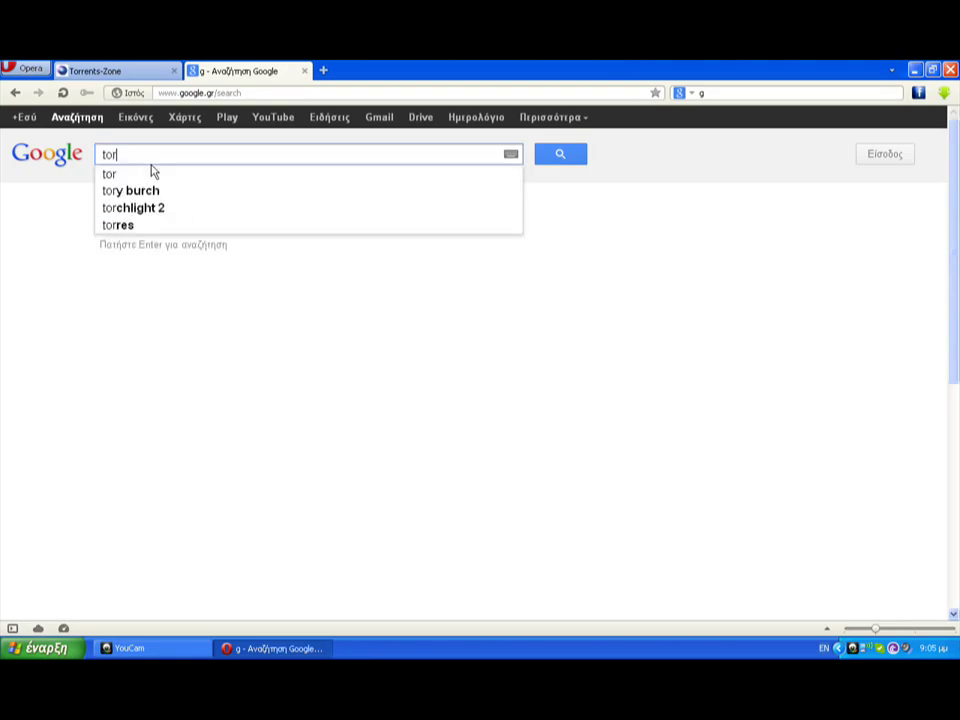
{"action": "key", "text": "BackSpace"}
{"action": "key", "text": "BackSpace"}
{"action": "key", "text": "BackSpace"}
{"action": "type", "text": "m"}
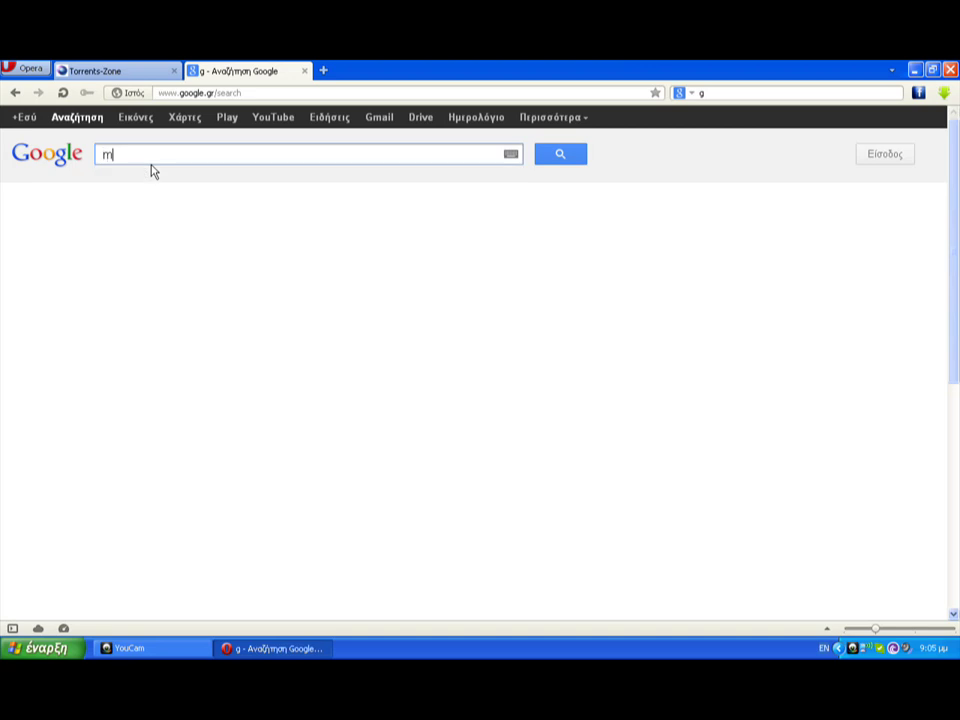
{"action": "type", "text": " torre"}
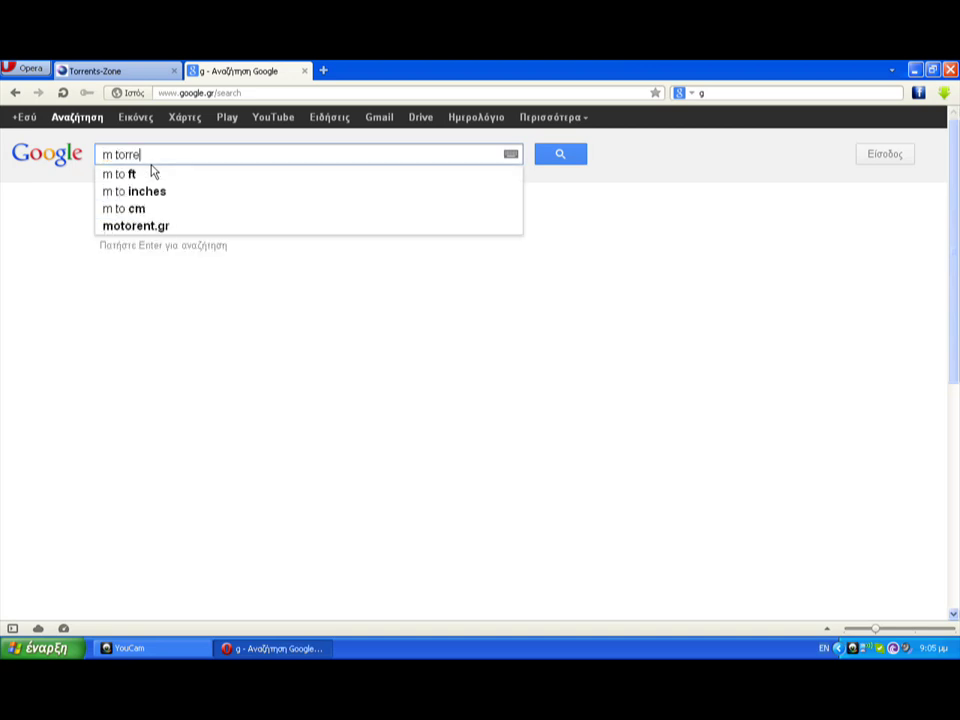
{"action": "type", "text": "nz"}
{"action": "key", "text": "BackSpace"}
{"action": "type", "text": "t"}
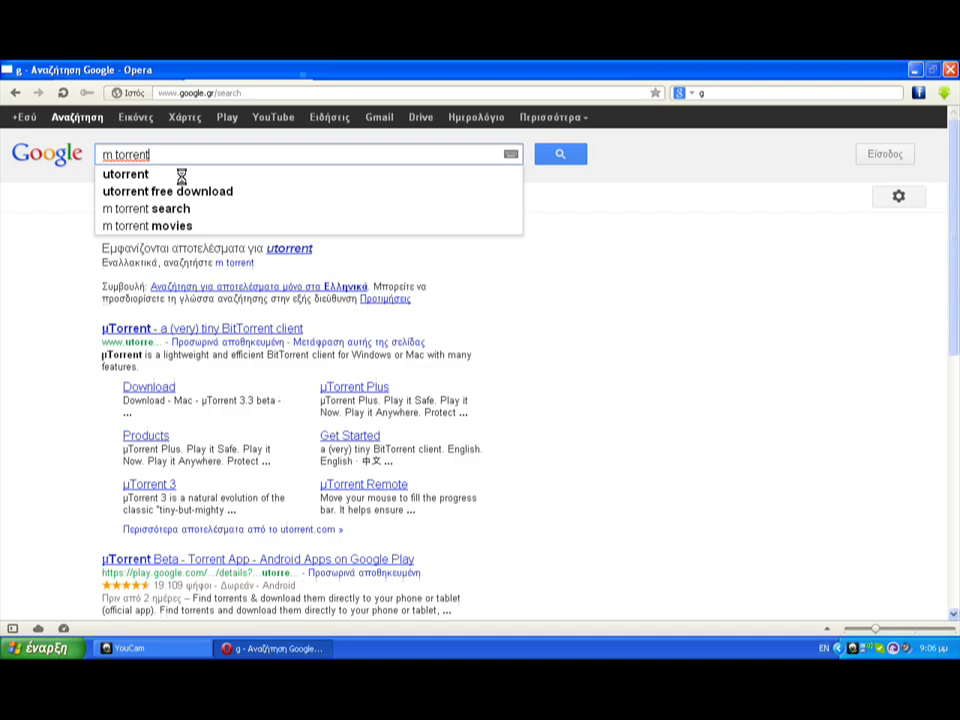
{"action": "left_click", "coordinate": [183, 178]}
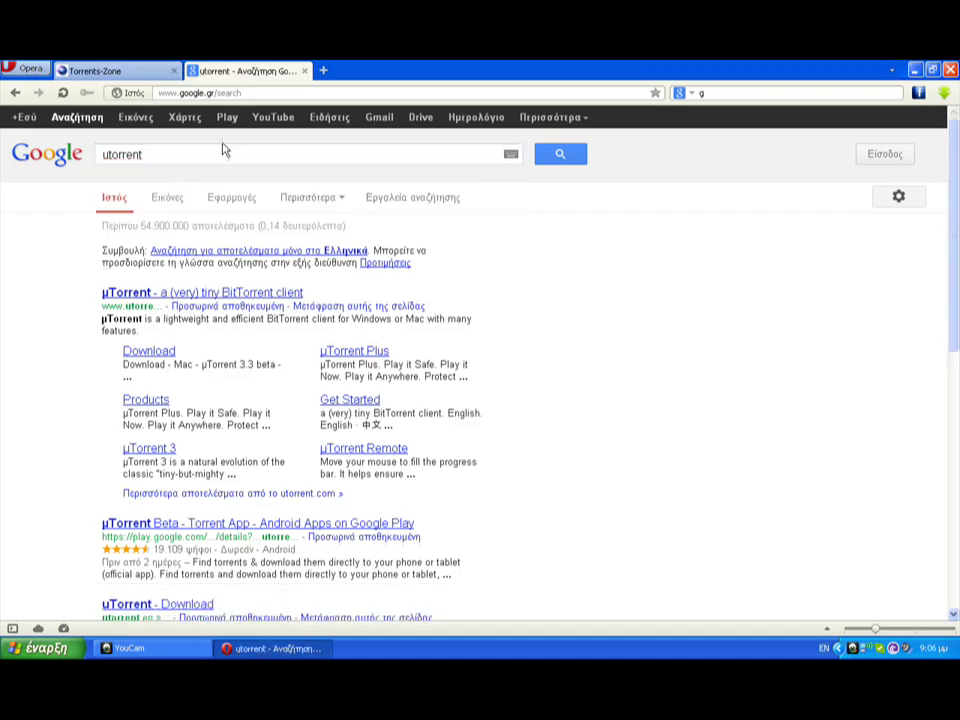
- Download µTorrent Stable (3.3 build 29038) for Windows, saving it to the desktop as uTorrent, and view the download's progress
{"action": "left_click", "coordinate": [170, 353]}
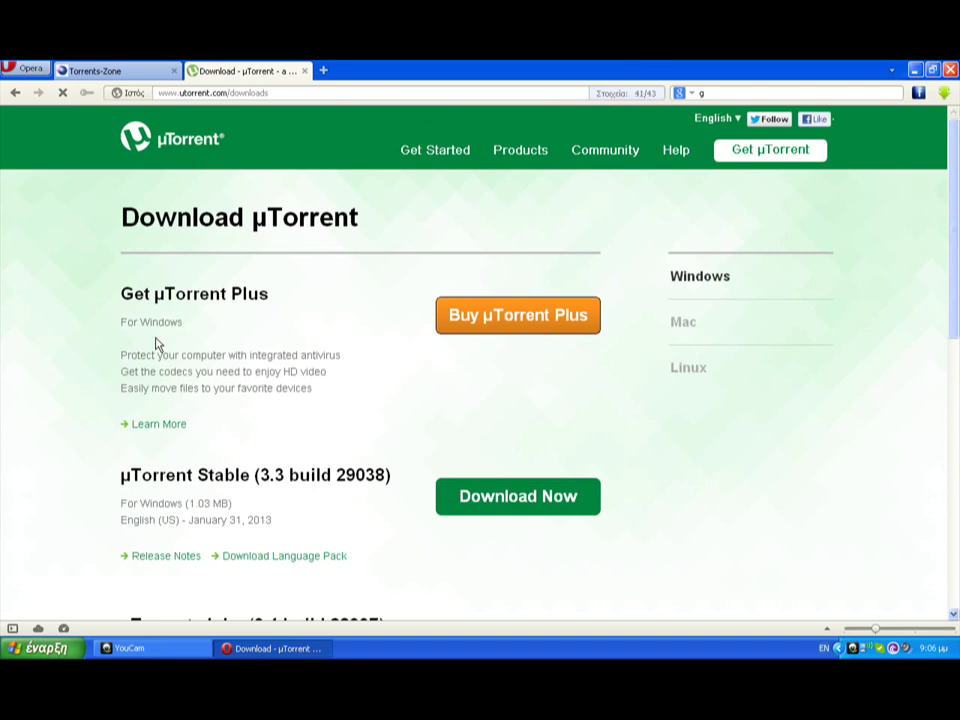
{"action": "left_click", "coordinate": [466, 507]}
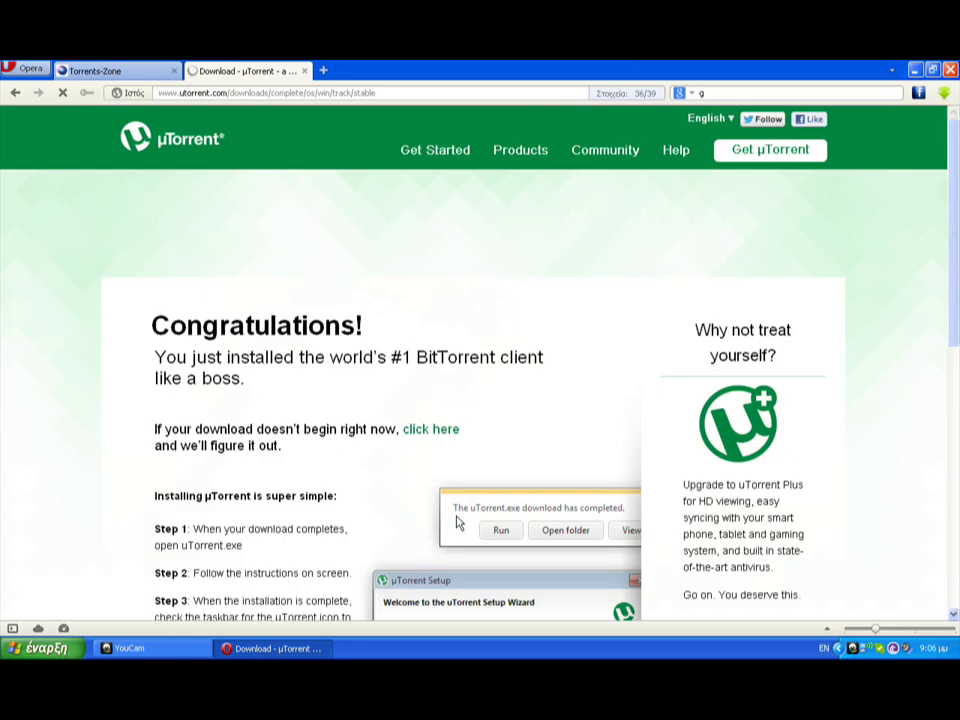
{"action": "scroll", "coordinate": [494, 420], "scroll_direction": "down", "scroll_amount": 3}
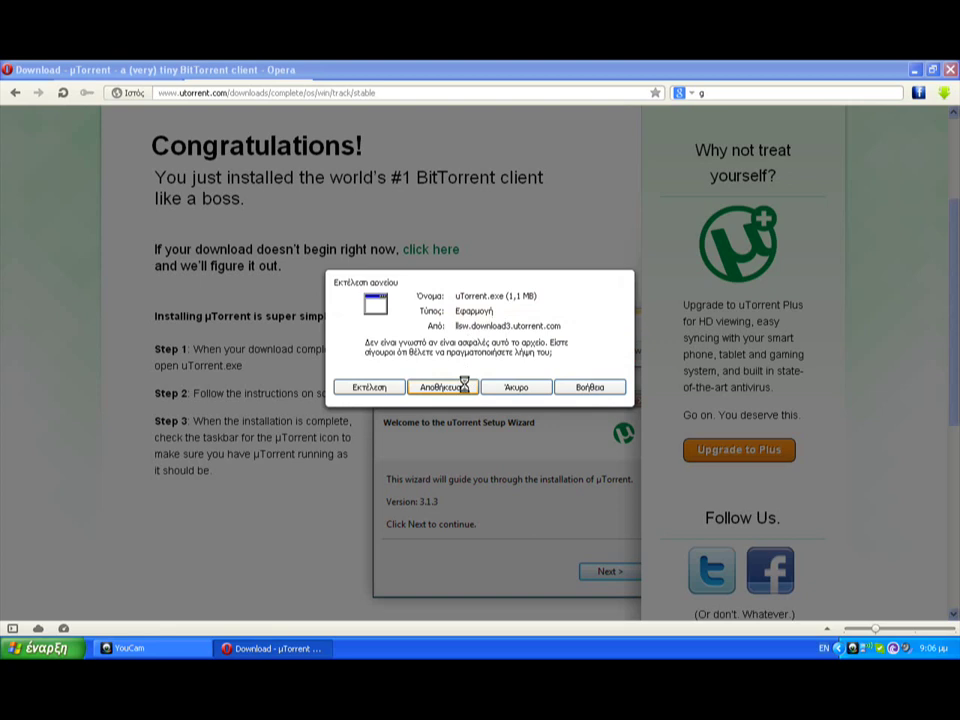
{"action": "left_click", "coordinate": [463, 385]}
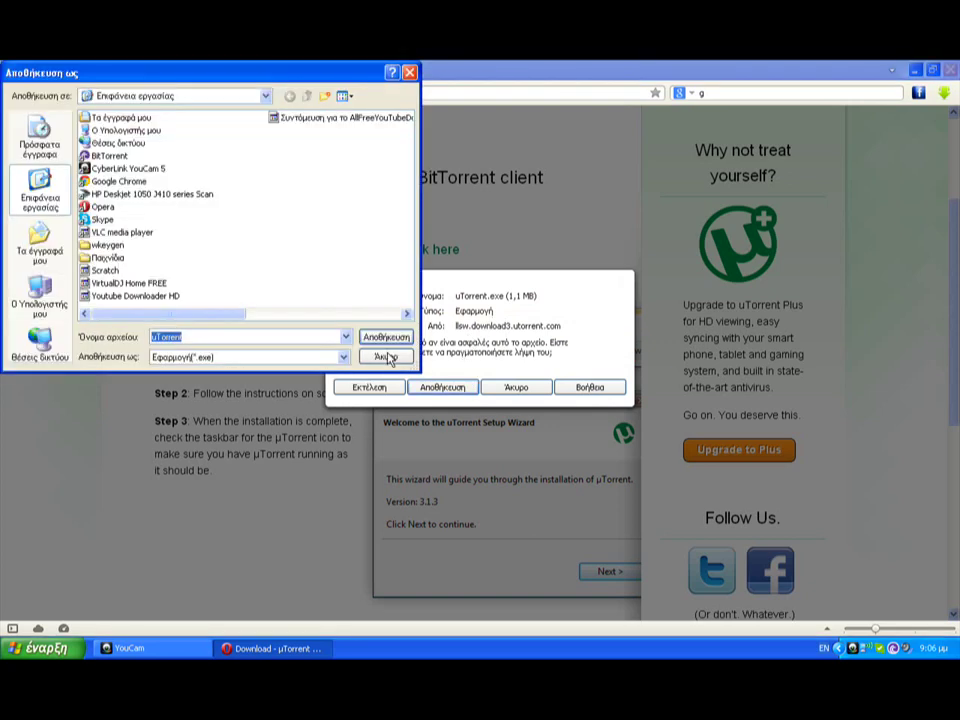
{"action": "left_click", "coordinate": [386, 337]}
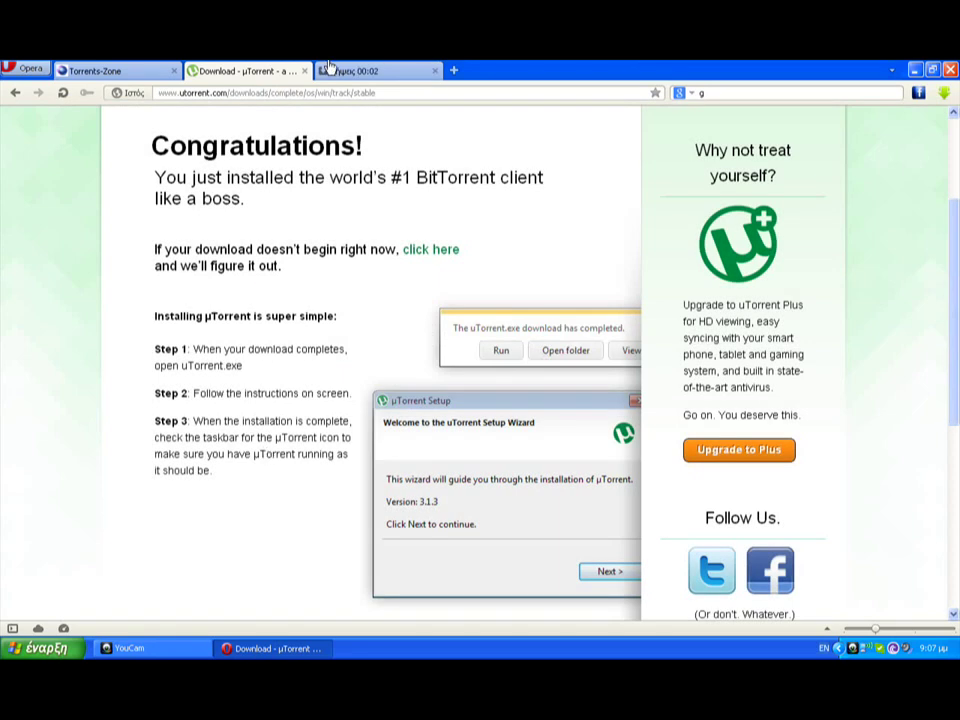
{"action": "left_click", "coordinate": [329, 74]}
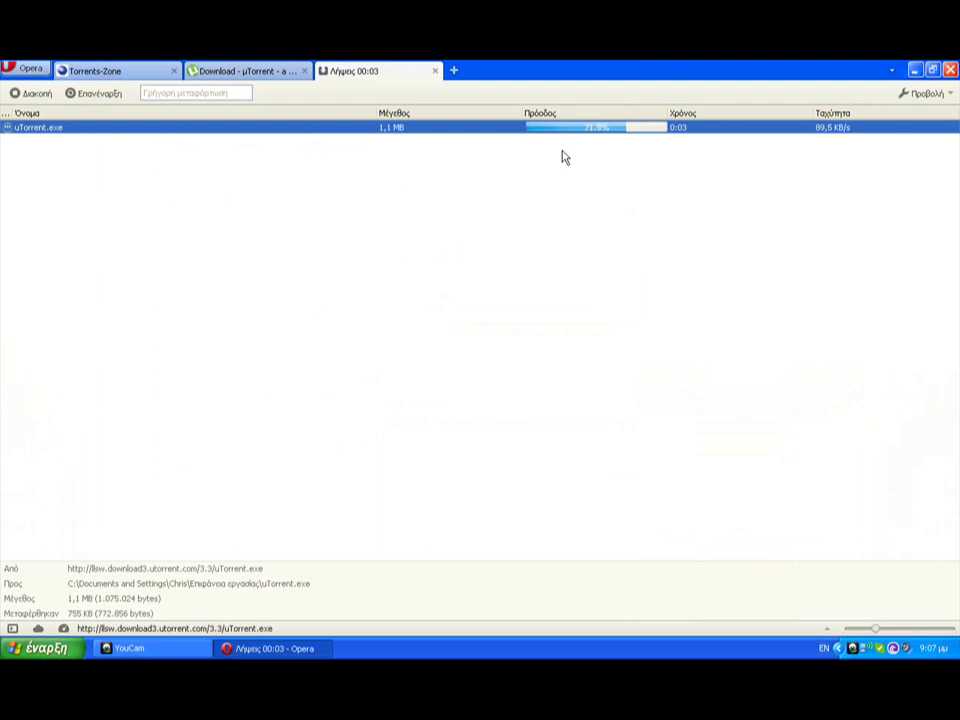
- Search Google for torrent zone in a new tab and open the Torrents-Zone website
{"action": "left_click", "coordinate": [454, 71]}
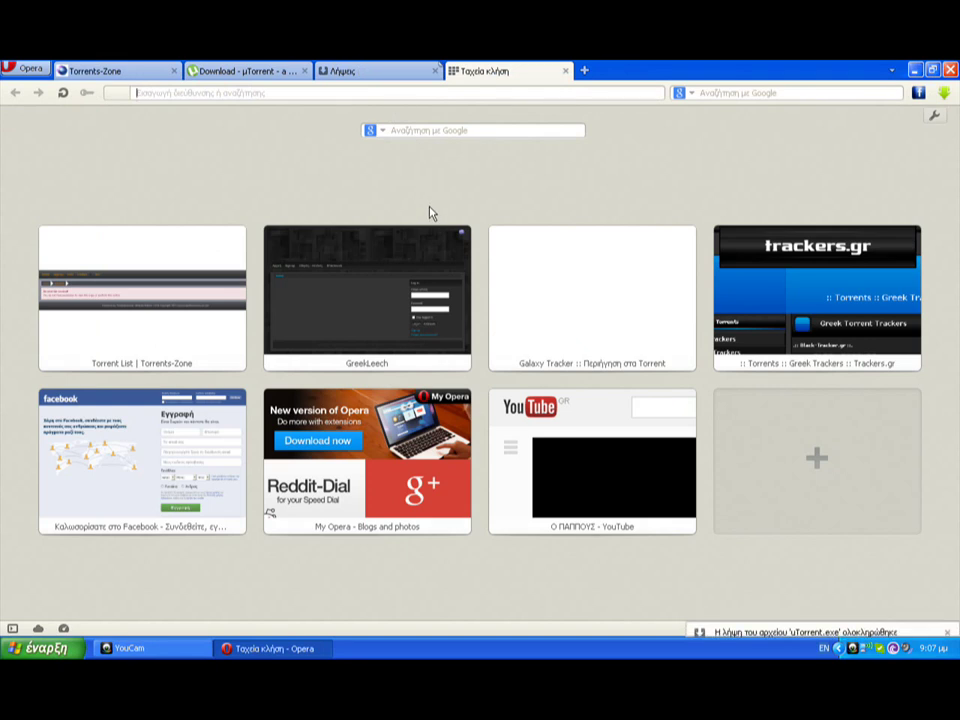
{"action": "left_click", "coordinate": [586, 71]}
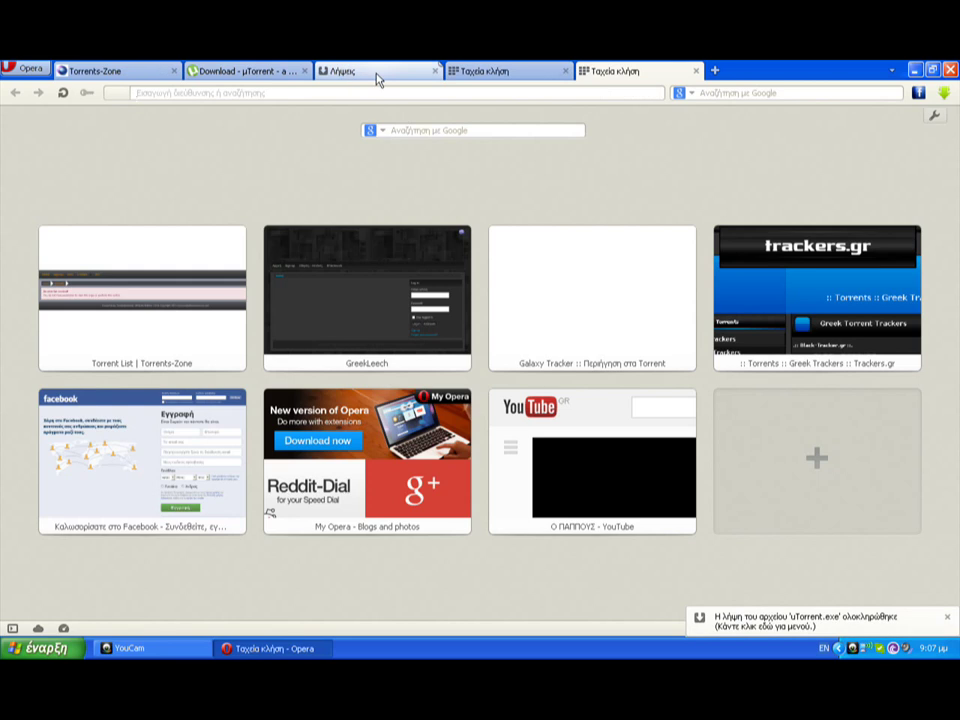
{"action": "left_click", "coordinate": [423, 133]}
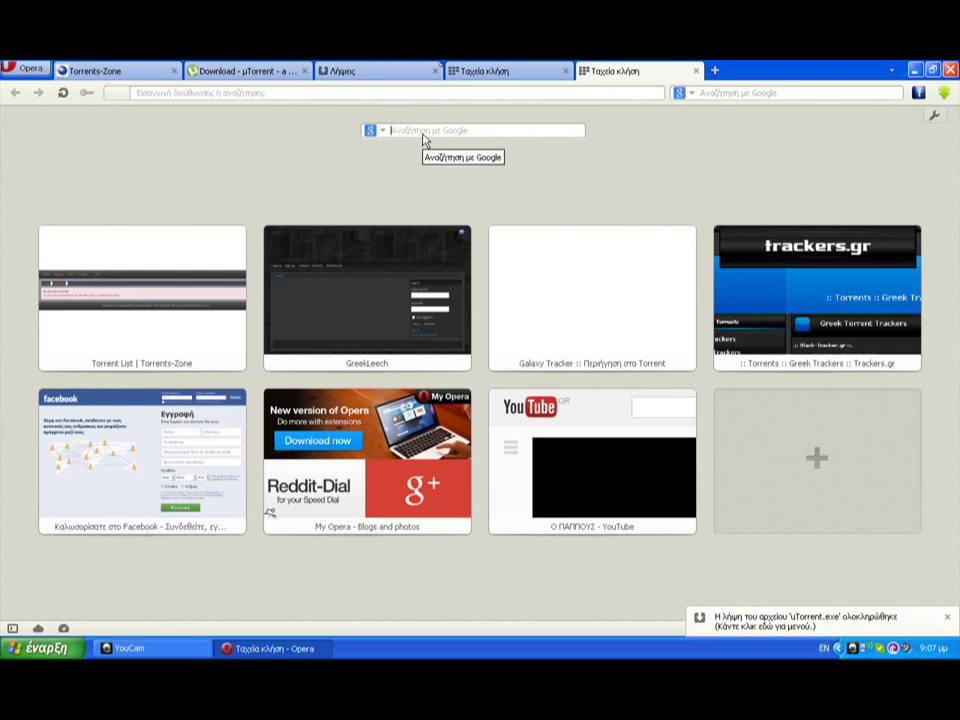
{"action": "type", "text": "torrent zone"}
{"action": "key", "text": "Return"}
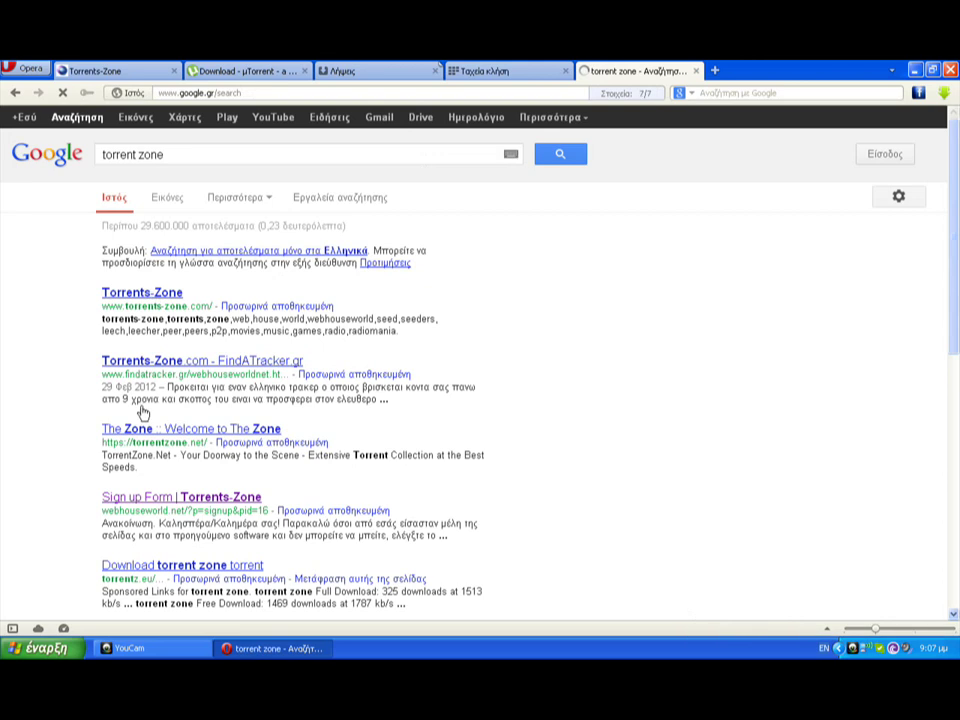
{"action": "left_click", "coordinate": [137, 296]}
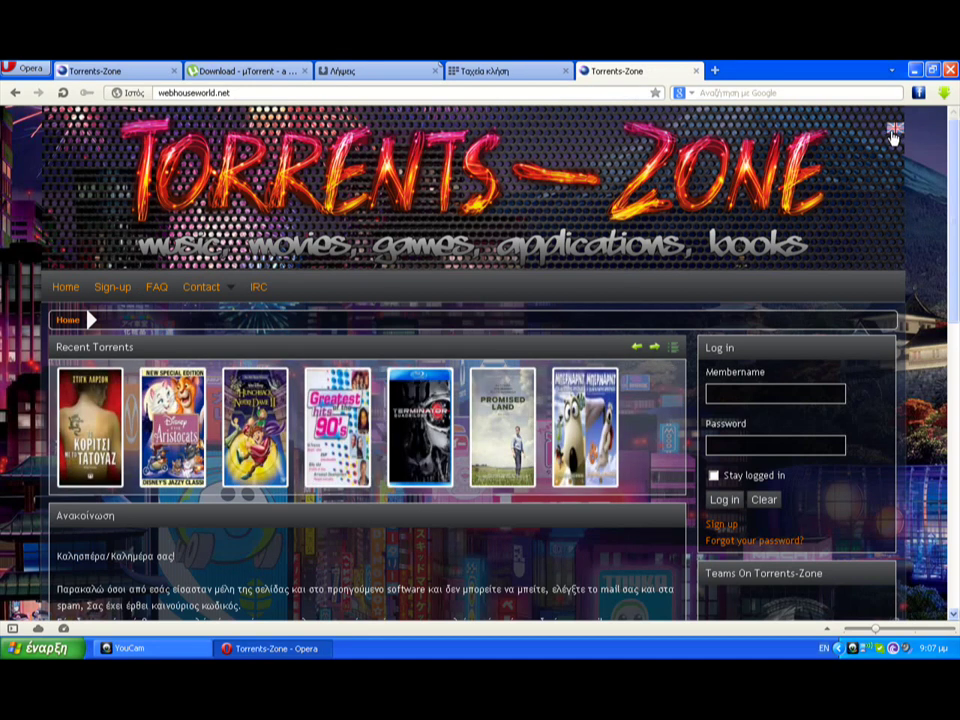
- Change the Torrents-Zone site language to Greek
{"action": "left_click", "coordinate": [893, 129]}
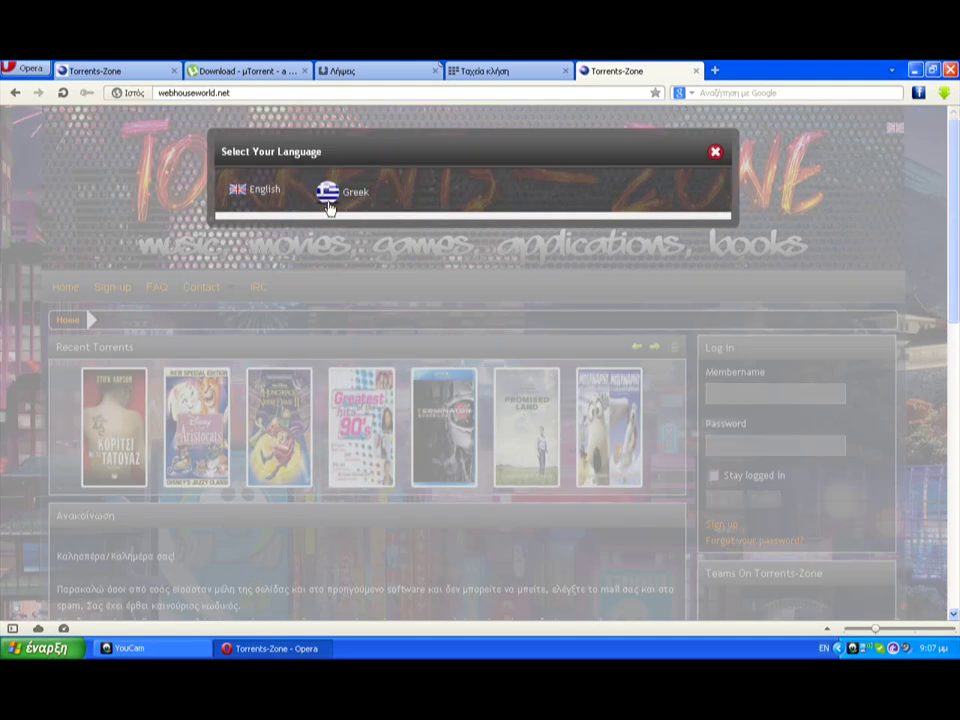
{"action": "left_click", "coordinate": [328, 206]}
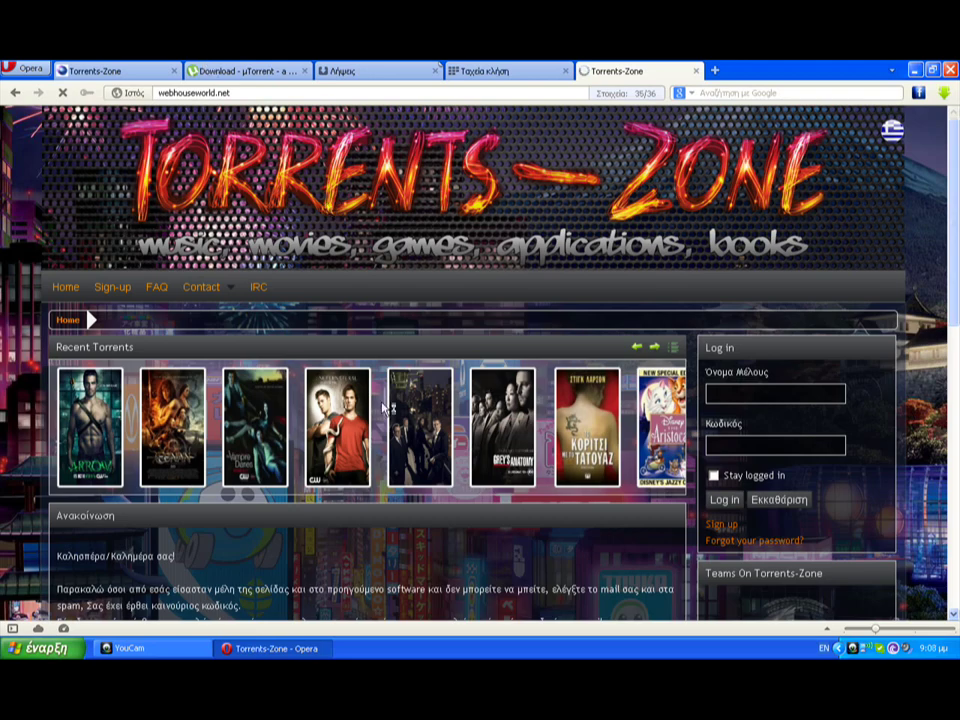
- Open the Torrents-Zone sign-up page and look through its contents
{"action": "scroll", "coordinate": [385, 407], "scroll_direction": "down", "scroll_amount": 3}
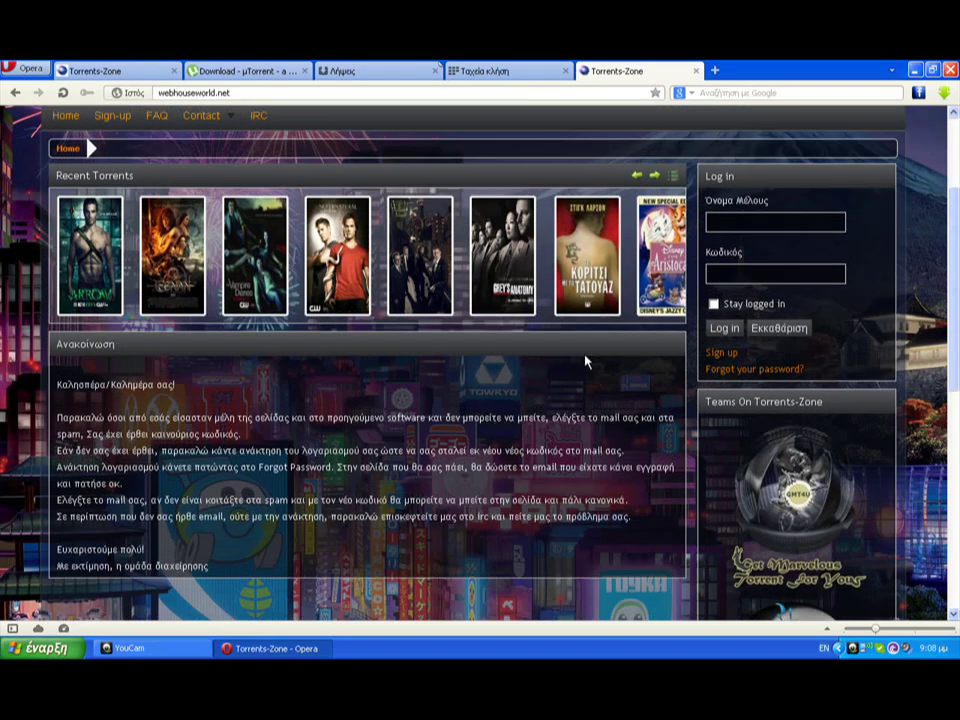
{"action": "scroll", "coordinate": [585, 360], "scroll_direction": "up", "scroll_amount": 2}
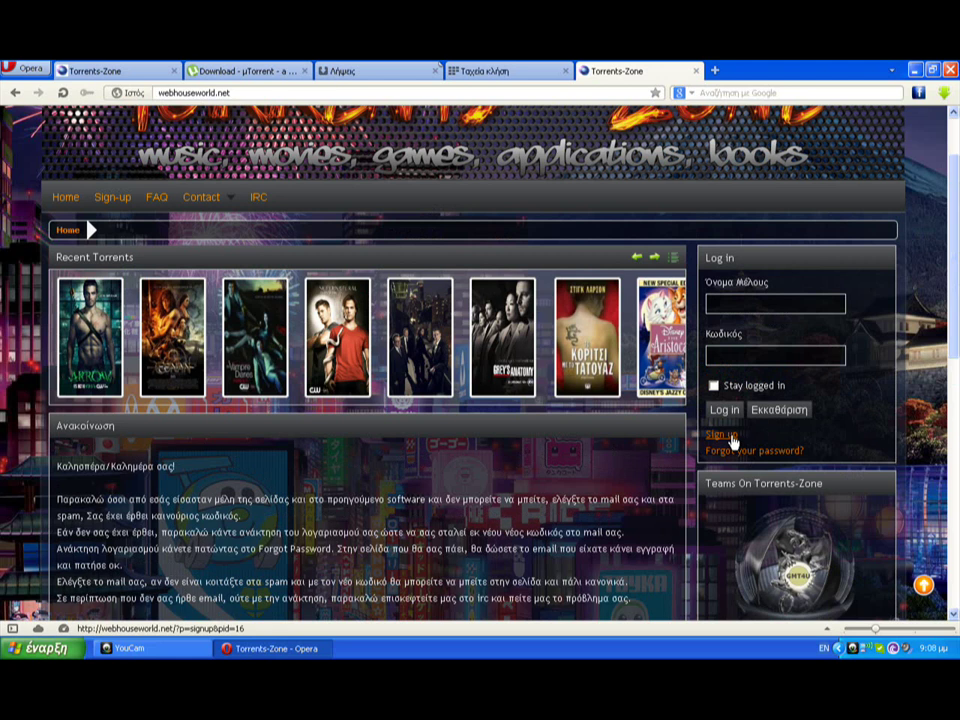
{"action": "left_click", "coordinate": [732, 437]}
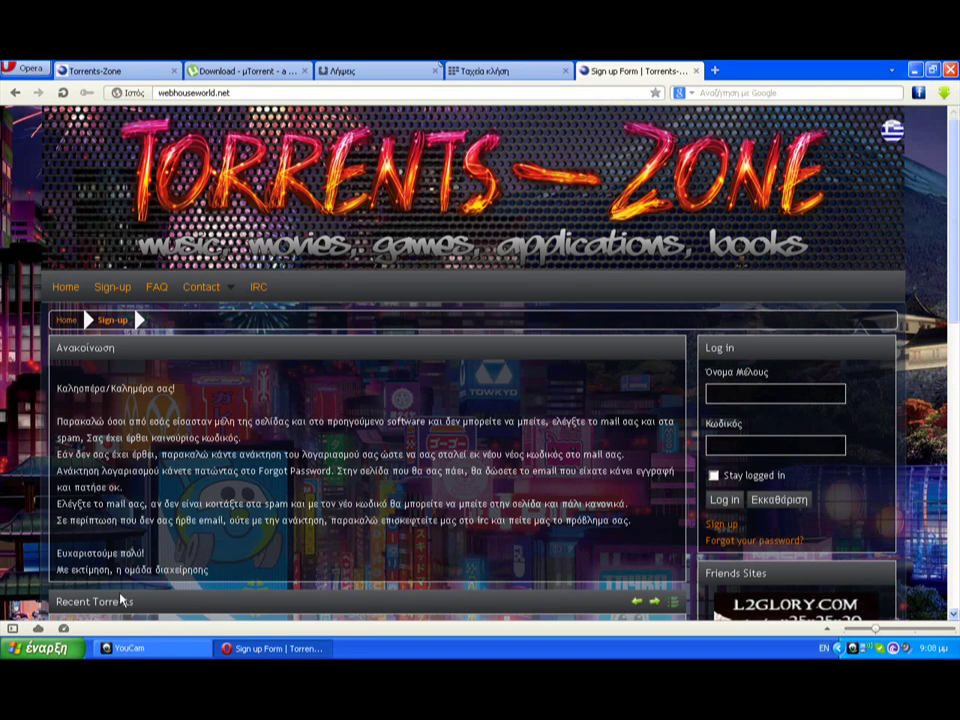
{"action": "scroll", "coordinate": [121, 600], "scroll_direction": "down", "scroll_amount": 2}
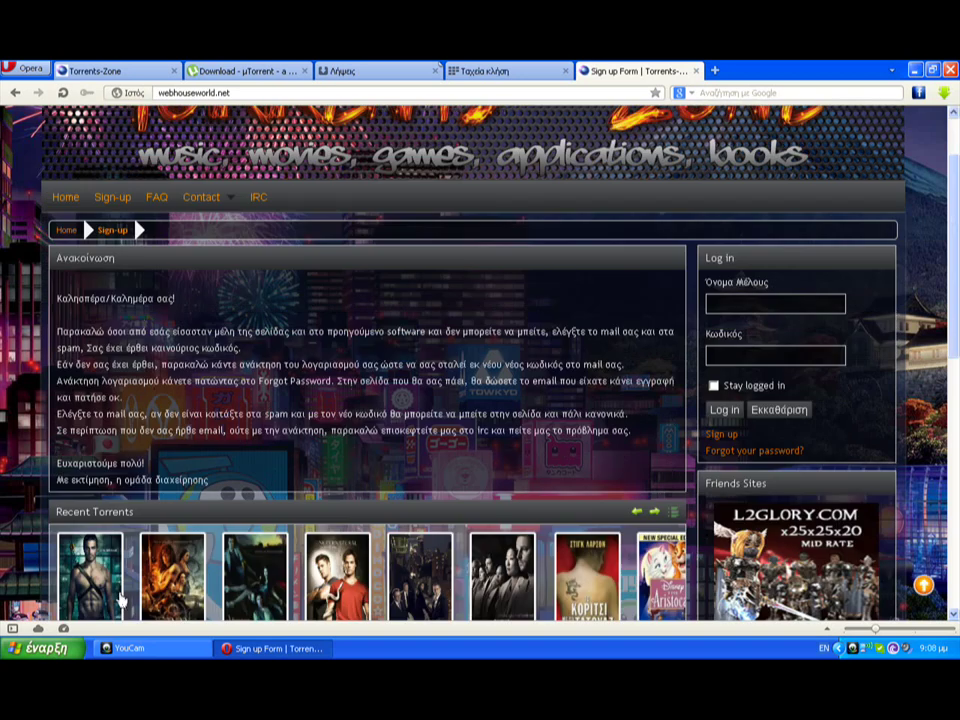
{"action": "scroll", "coordinate": [120, 600], "scroll_direction": "down", "scroll_amount": 2}
{"action": "scroll", "coordinate": [120, 600], "scroll_direction": "up", "scroll_amount": 2}
{"action": "scroll", "coordinate": [120, 596], "scroll_direction": "up", "scroll_amount": 2}
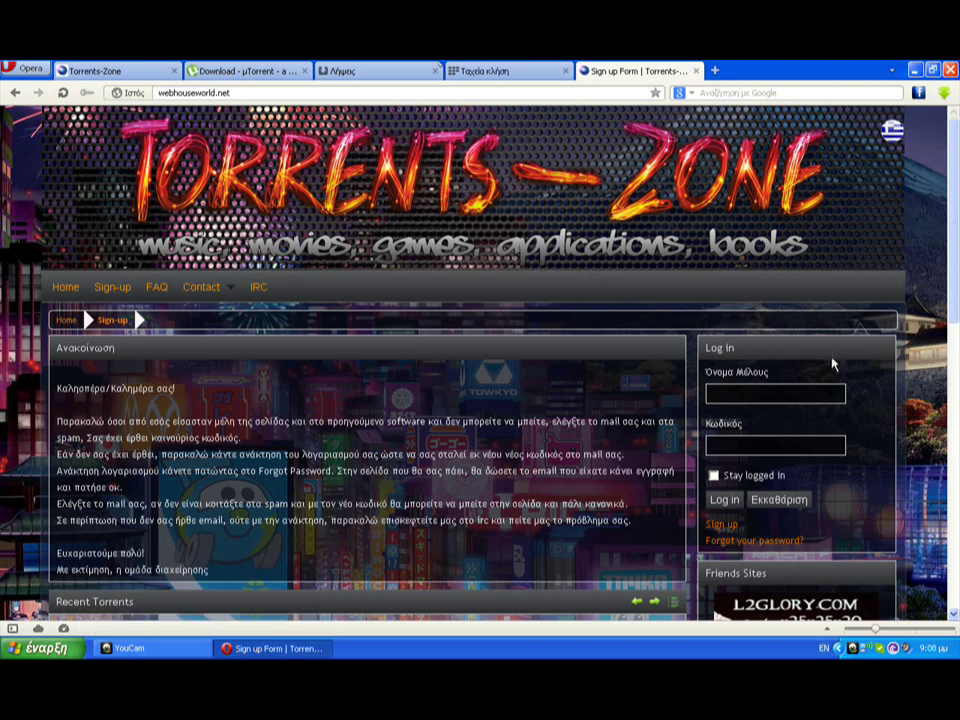
- Log in to Torrents-Zone with the member name and the account password
{"action": "left_click", "coordinate": [749, 394]}
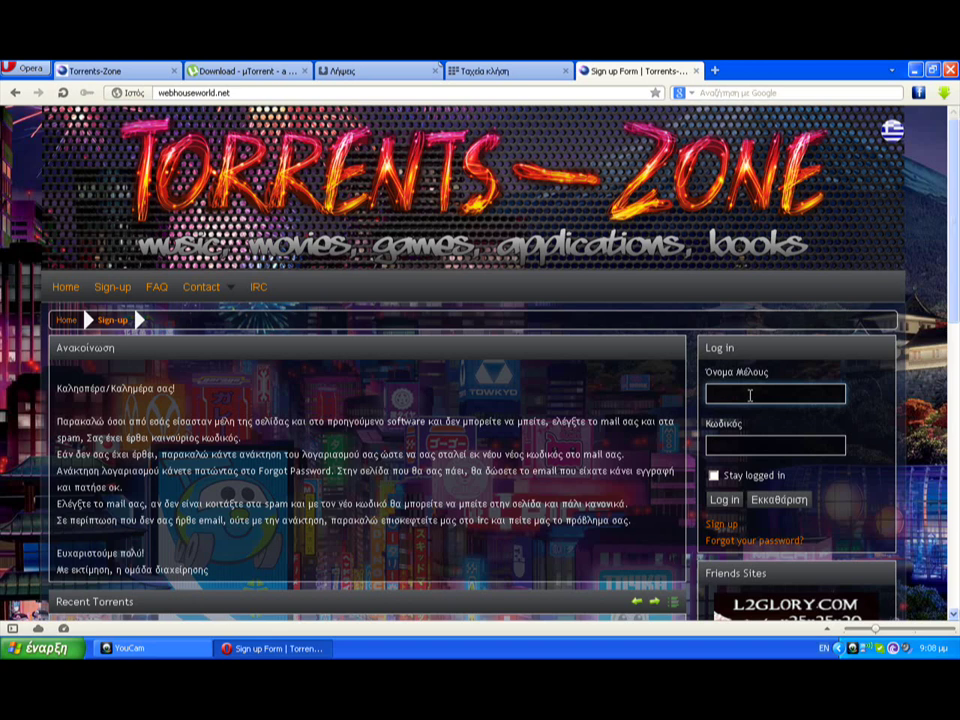
{"action": "type", "text": "kamatero"}
{"action": "left_click", "coordinate": [756, 447]}
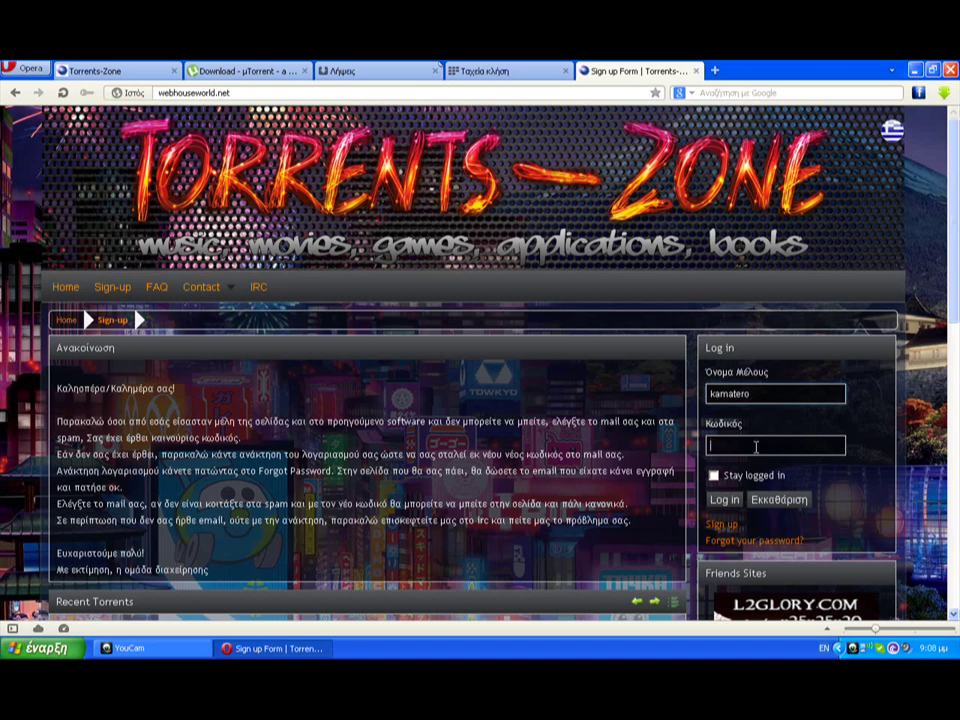
{"action": "type", "text": "••"}
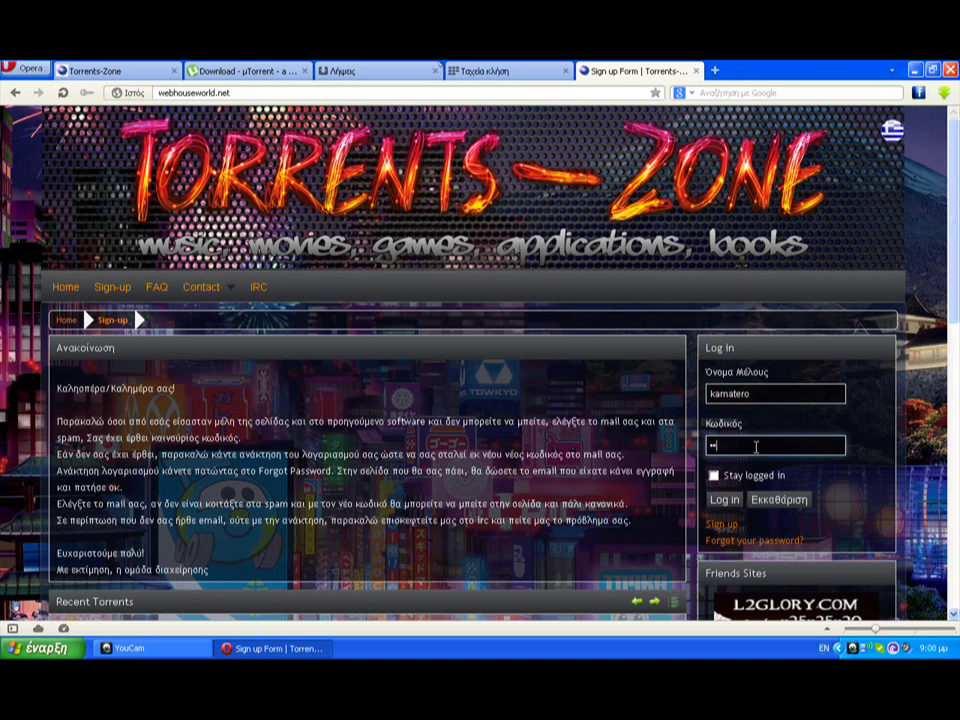
{"action": "type", "text": "•••••••••"}
{"action": "key", "text": "Return"}
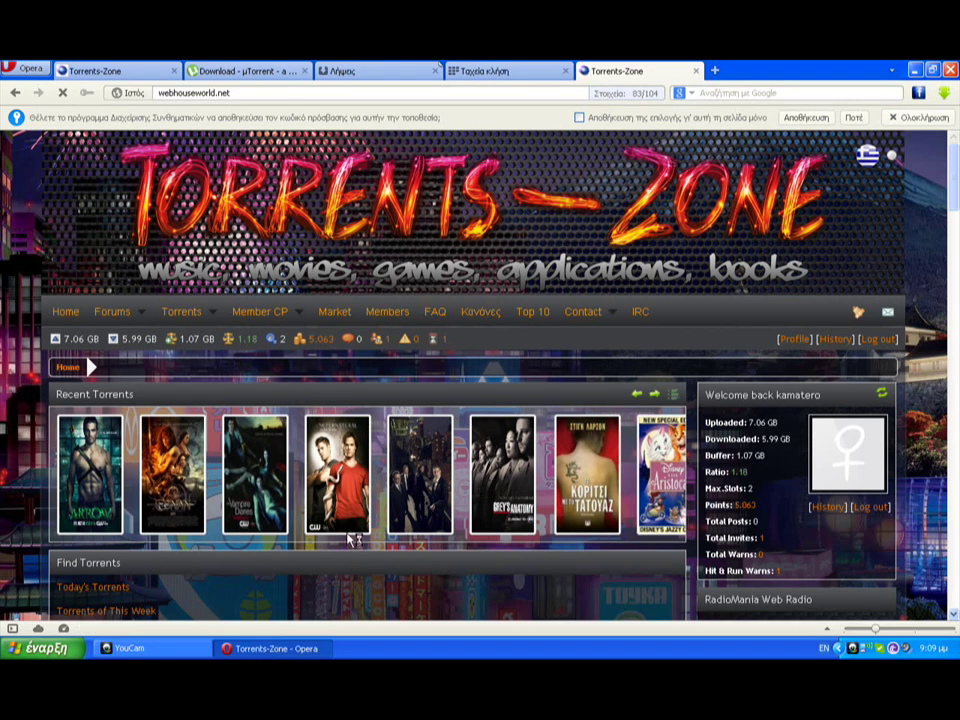
- Look over the member site's navigation sections and open the Top 10 page
{"action": "scroll", "coordinate": [414, 403], "scroll_direction": "down", "scroll_amount": 1}
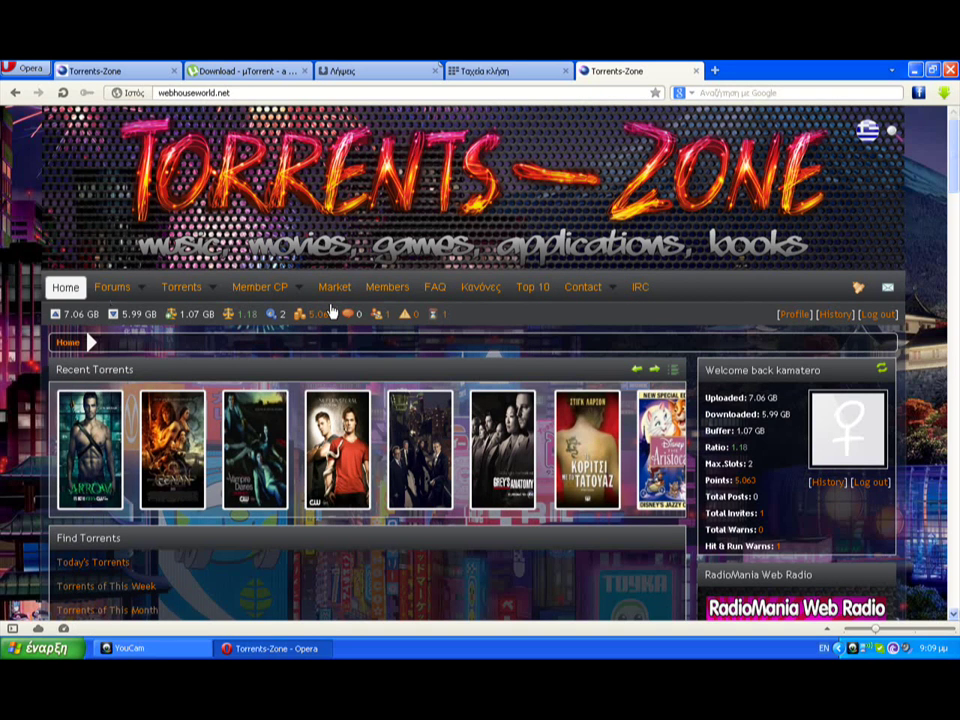
{"action": "mouse_move", "coordinate": [622, 297]}
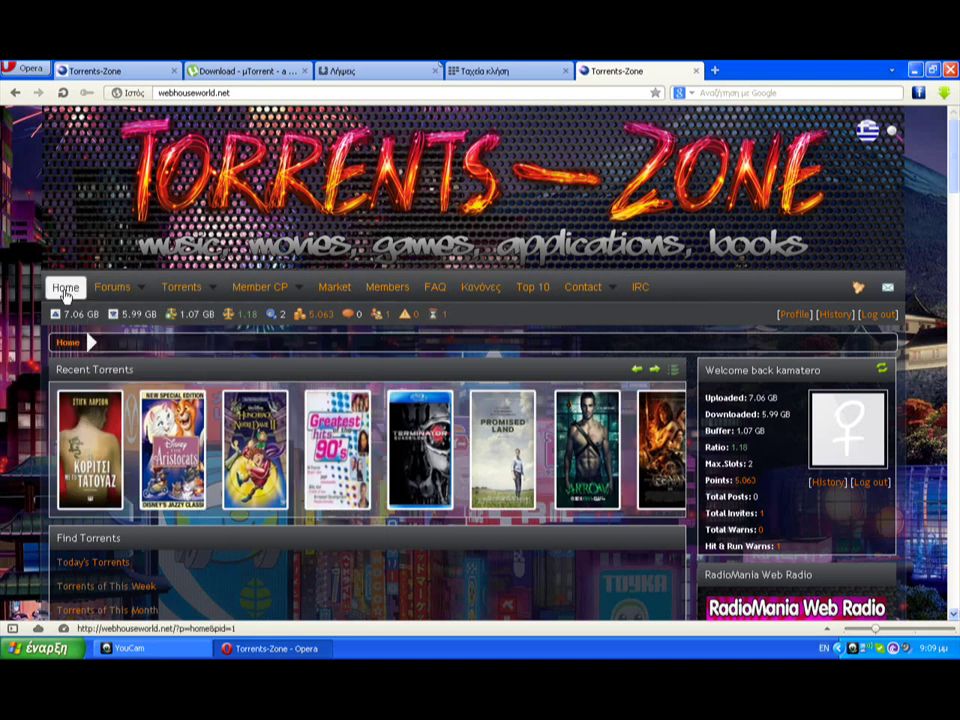
{"action": "mouse_move", "coordinate": [96, 300]}
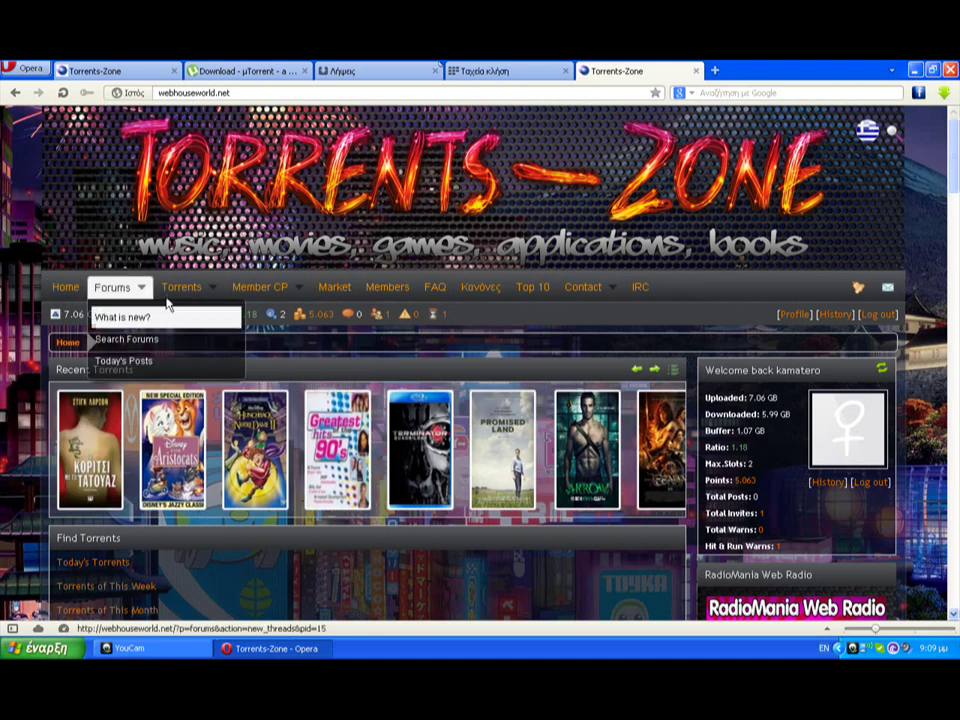
{"action": "mouse_move", "coordinate": [178, 285]}
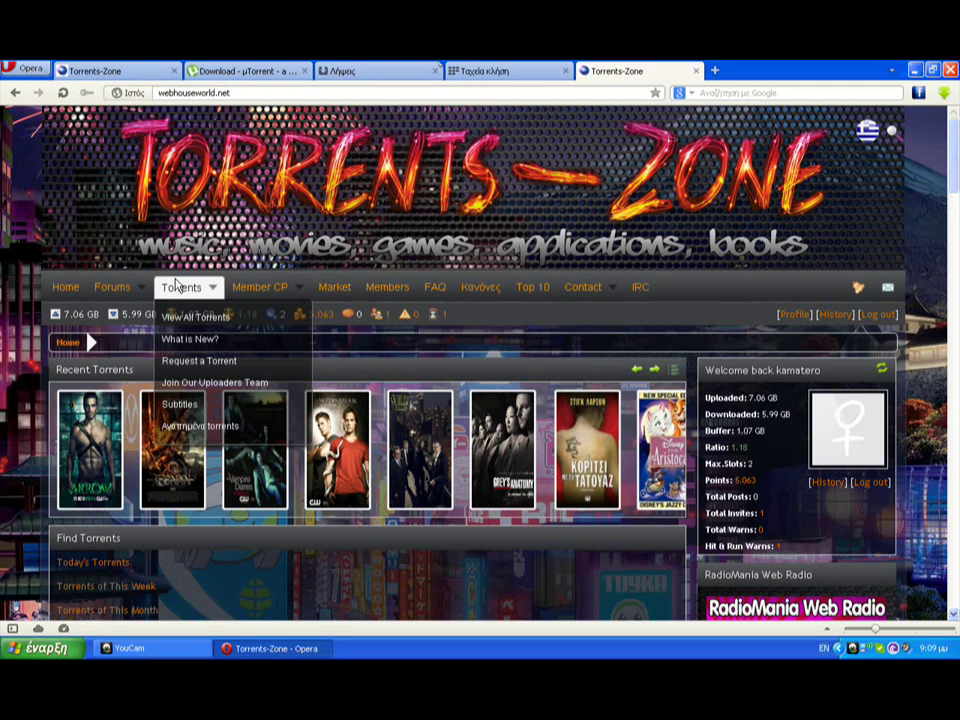
{"action": "mouse_move", "coordinate": [306, 290]}
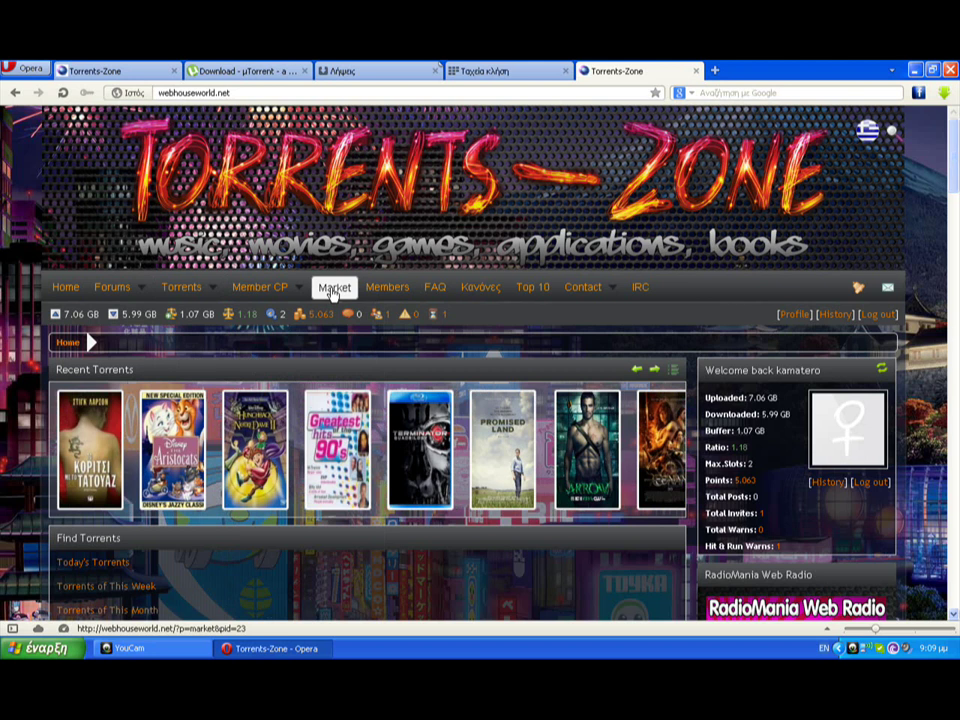
{"action": "left_click", "coordinate": [434, 293]}
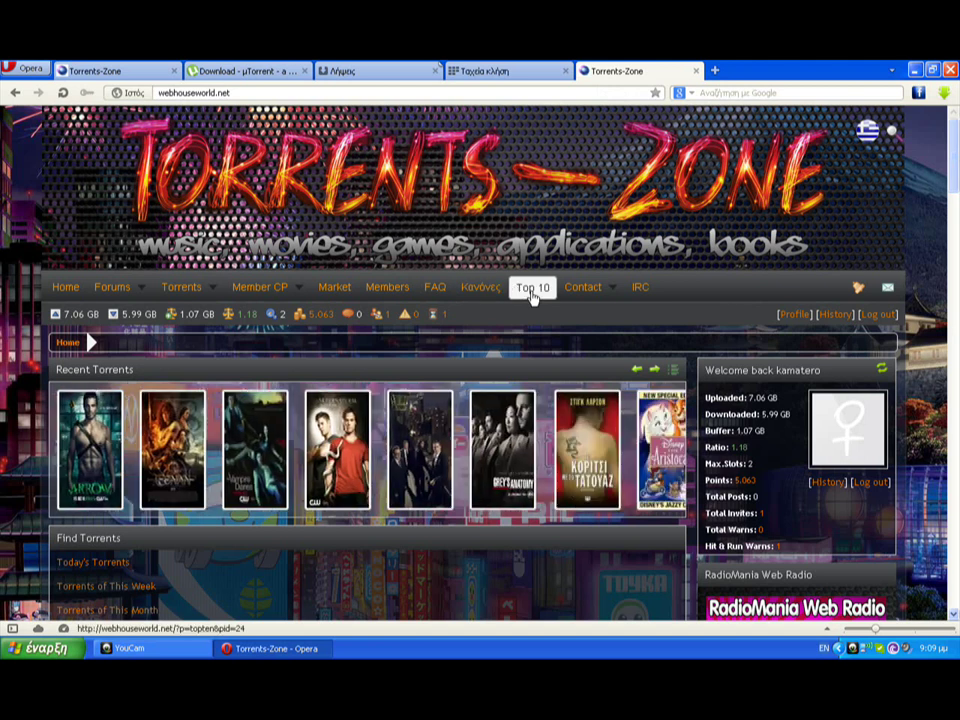
{"action": "left_click", "coordinate": [532, 294]}
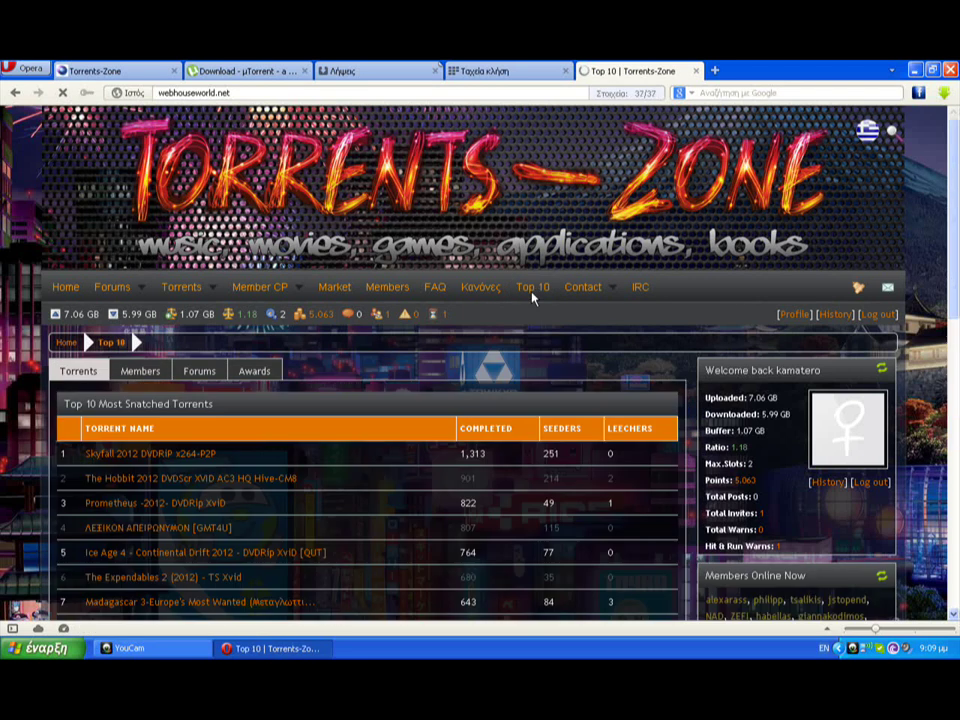
- Open the Madagascar 3-Europe's Most Wanted torrent from the Top 10 Most Snatched list and skim its page
{"action": "scroll", "coordinate": [532, 294], "scroll_direction": "down", "scroll_amount": 3}
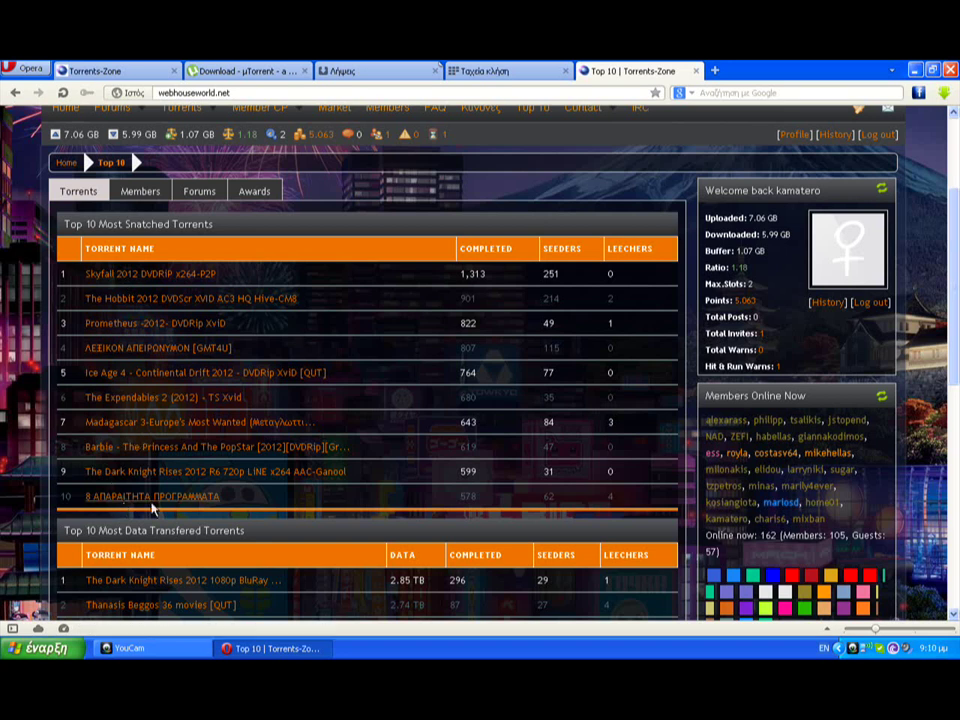
{"action": "left_click", "coordinate": [130, 424]}
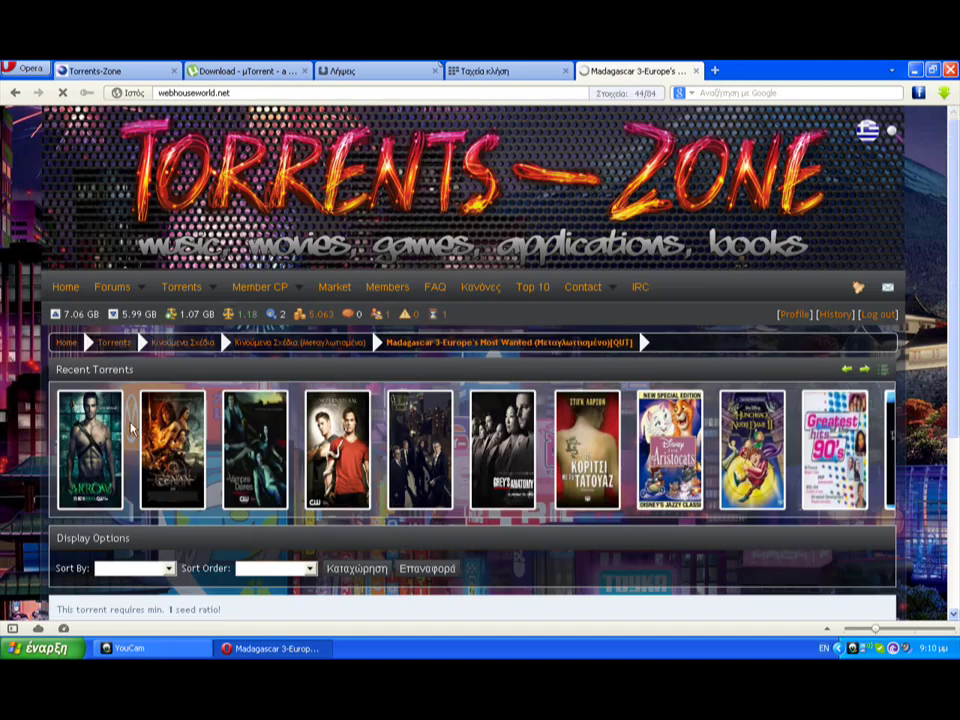
{"action": "scroll", "coordinate": [167, 438], "scroll_direction": "down", "scroll_amount": 4}
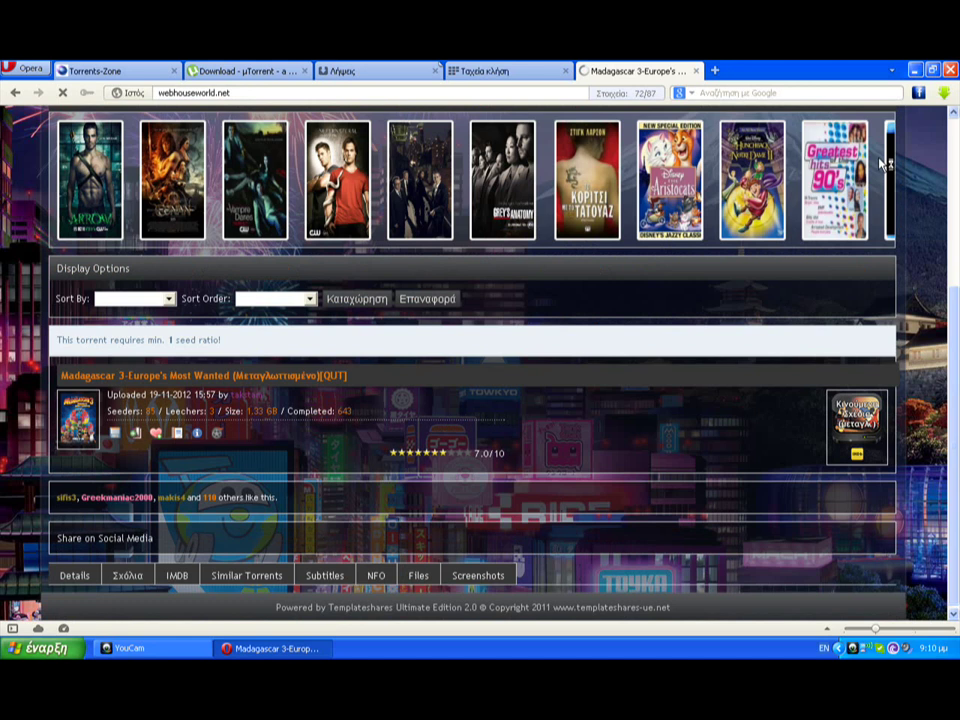
{"action": "scroll", "coordinate": [881, 165], "scroll_direction": "down", "scroll_amount": 2}
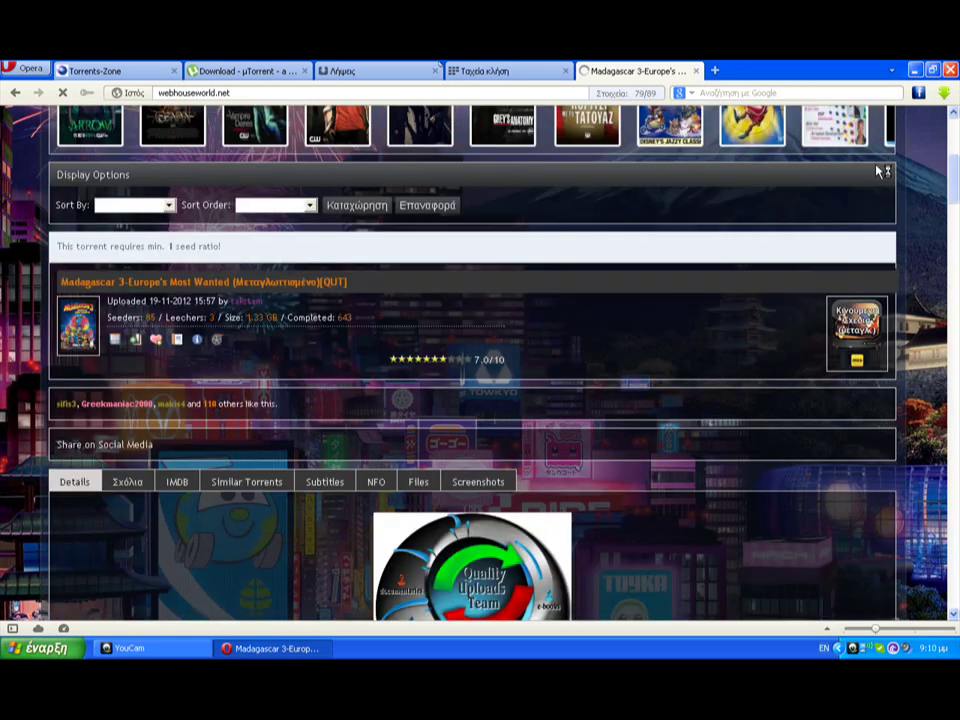
{"action": "scroll", "coordinate": [881, 171], "scroll_direction": "down", "scroll_amount": 1}
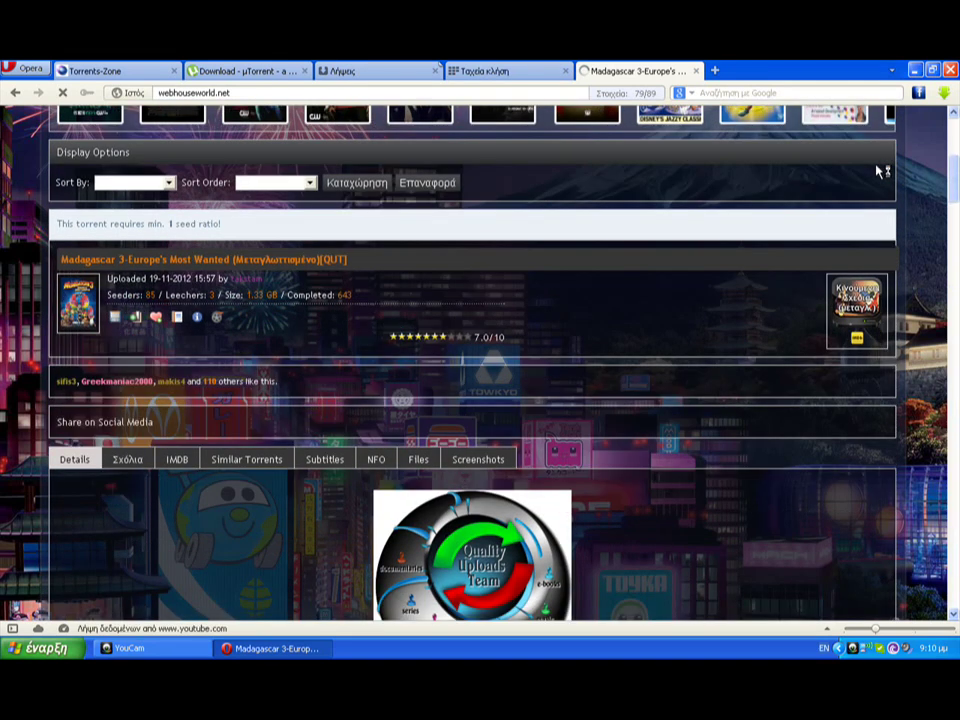
{"action": "scroll", "coordinate": [881, 171], "scroll_direction": "down", "scroll_amount": 3}
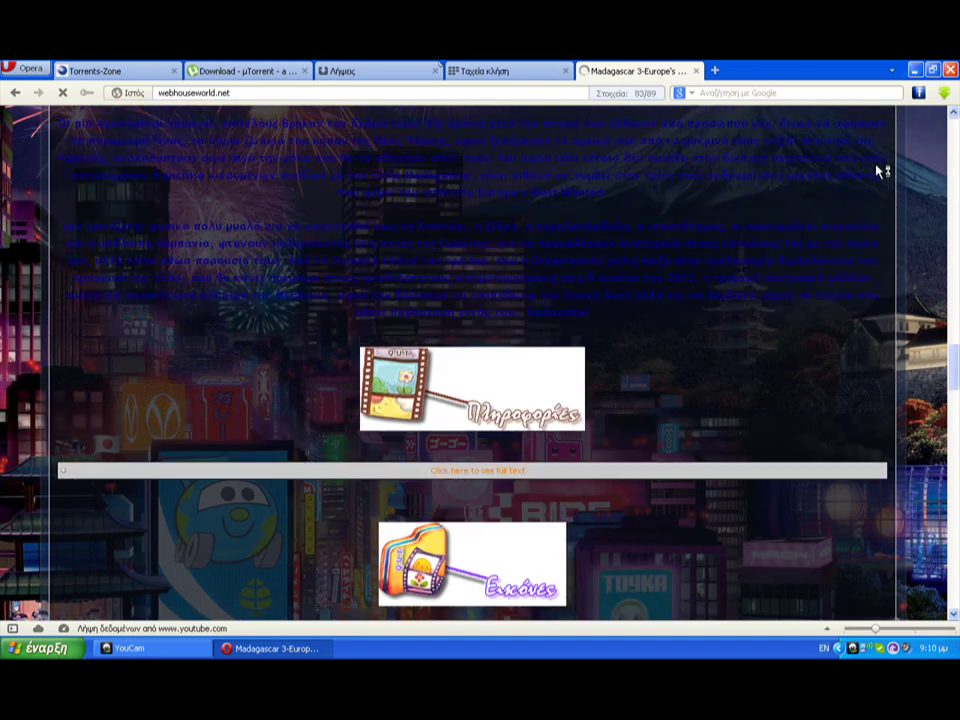
{"action": "scroll", "coordinate": [881, 171], "scroll_direction": "up", "scroll_amount": 6}
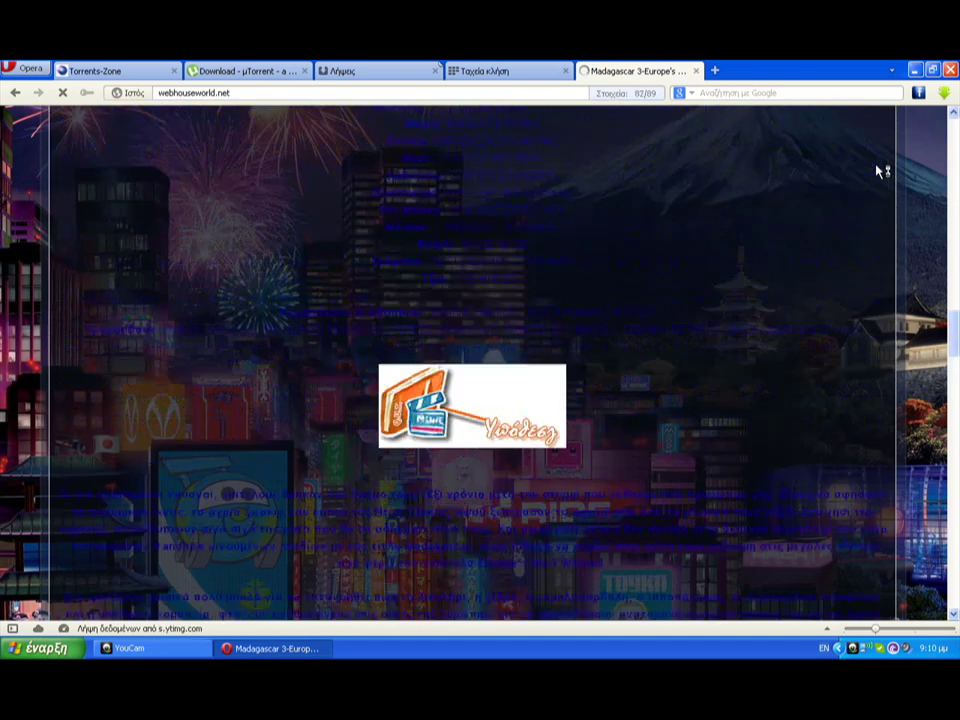
{"action": "scroll", "coordinate": [878, 171], "scroll_direction": "up", "scroll_amount": 5}
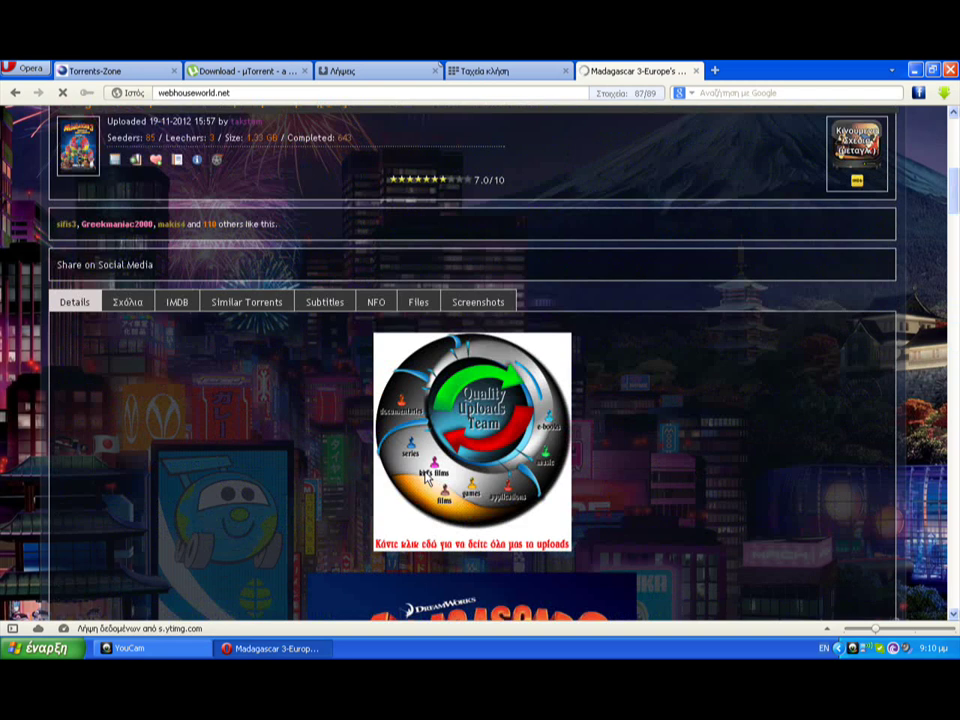
- Read the movie's general information in the torrent details and highlight the line stating its language
{"action": "scroll", "coordinate": [425, 476], "scroll_direction": "down", "scroll_amount": 5}
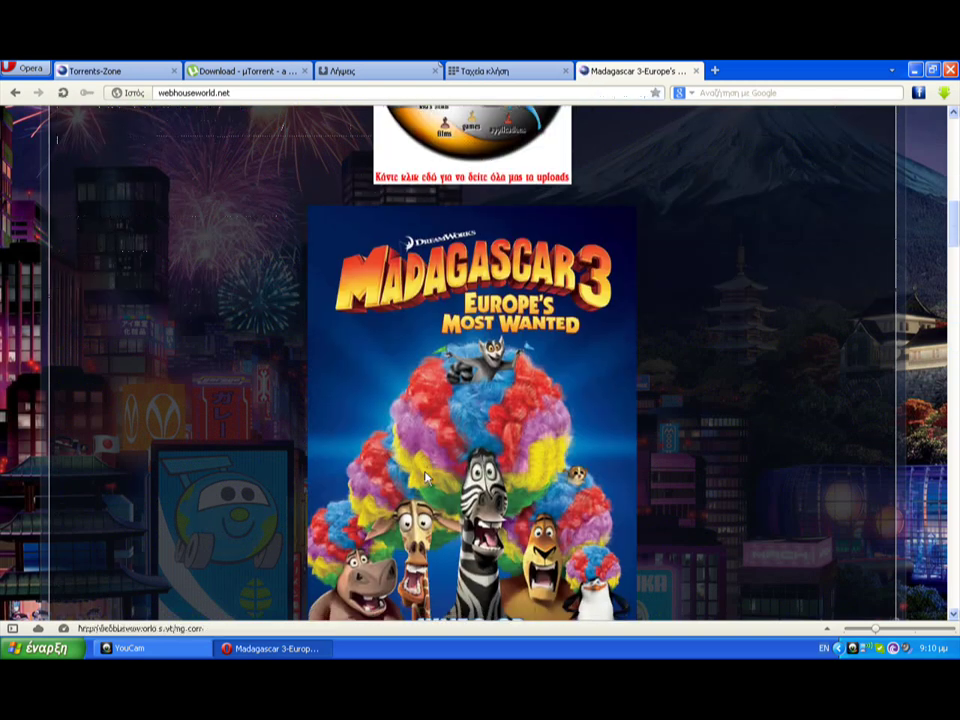
{"action": "scroll", "coordinate": [425, 476], "scroll_direction": "down", "scroll_amount": 5}
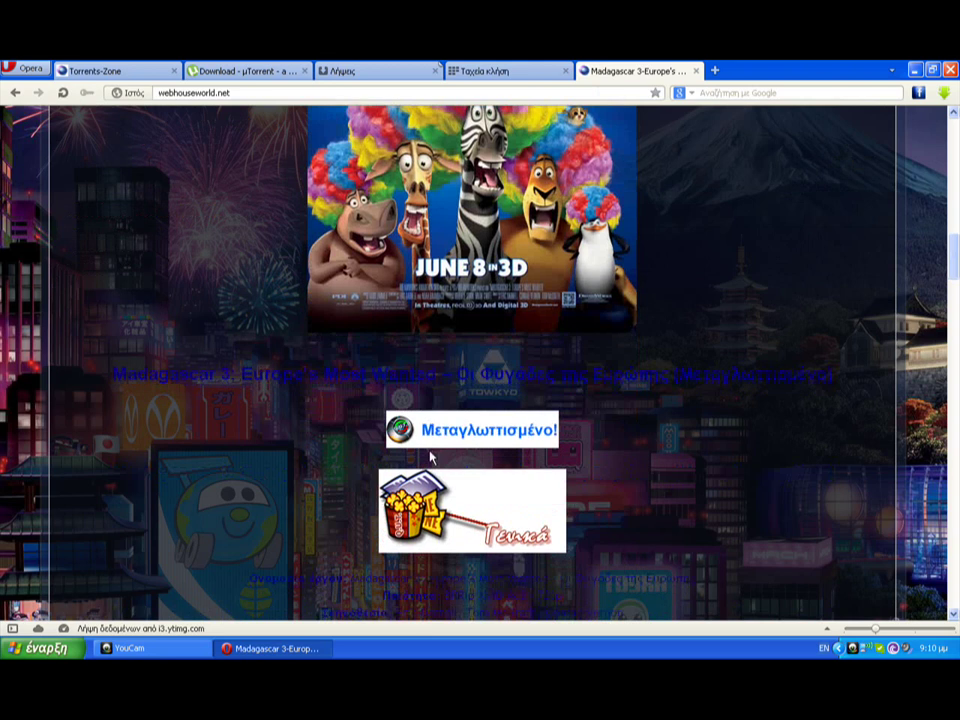
{"action": "scroll", "coordinate": [431, 457], "scroll_direction": "down", "scroll_amount": 2}
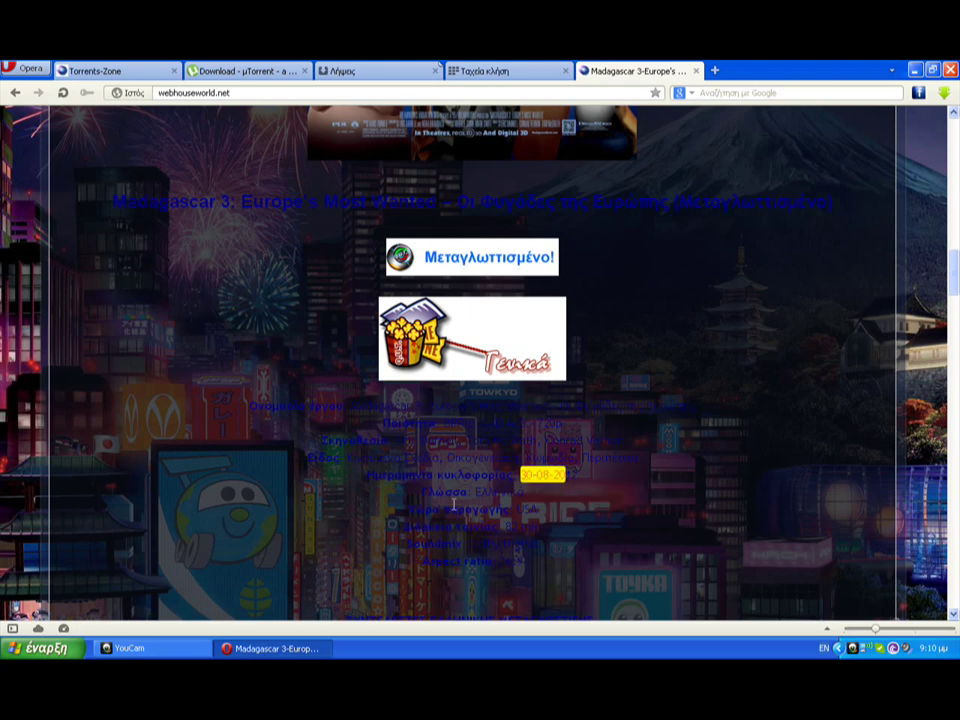
{"action": "left_click_drag", "start_coordinate": [420, 500], "coordinate": [529, 493]}
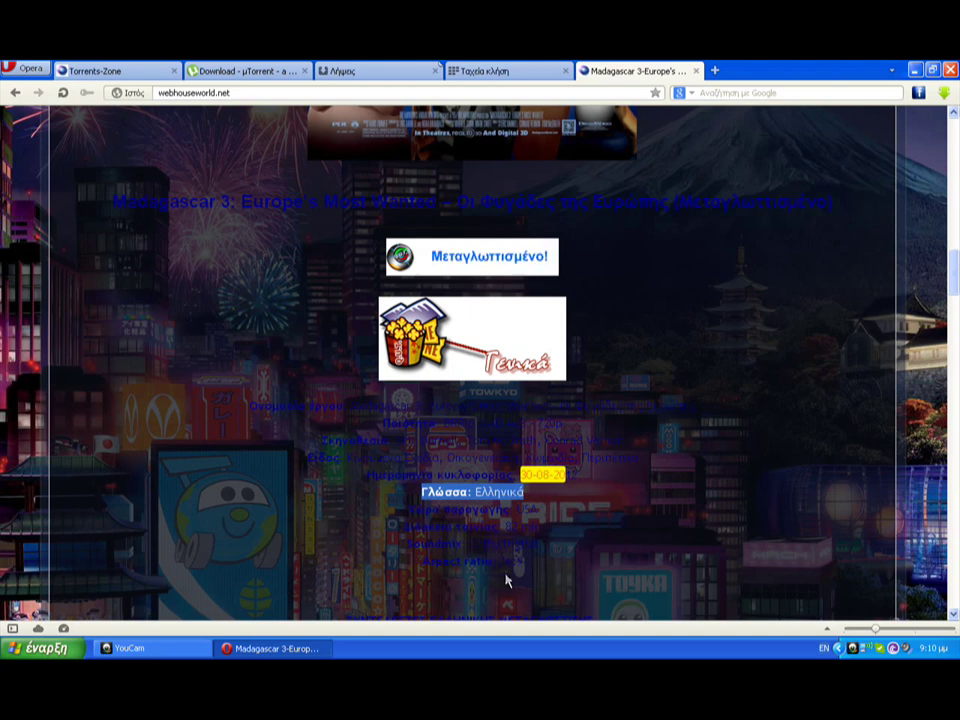
{"action": "scroll", "coordinate": [506, 576], "scroll_direction": "down", "scroll_amount": 3}
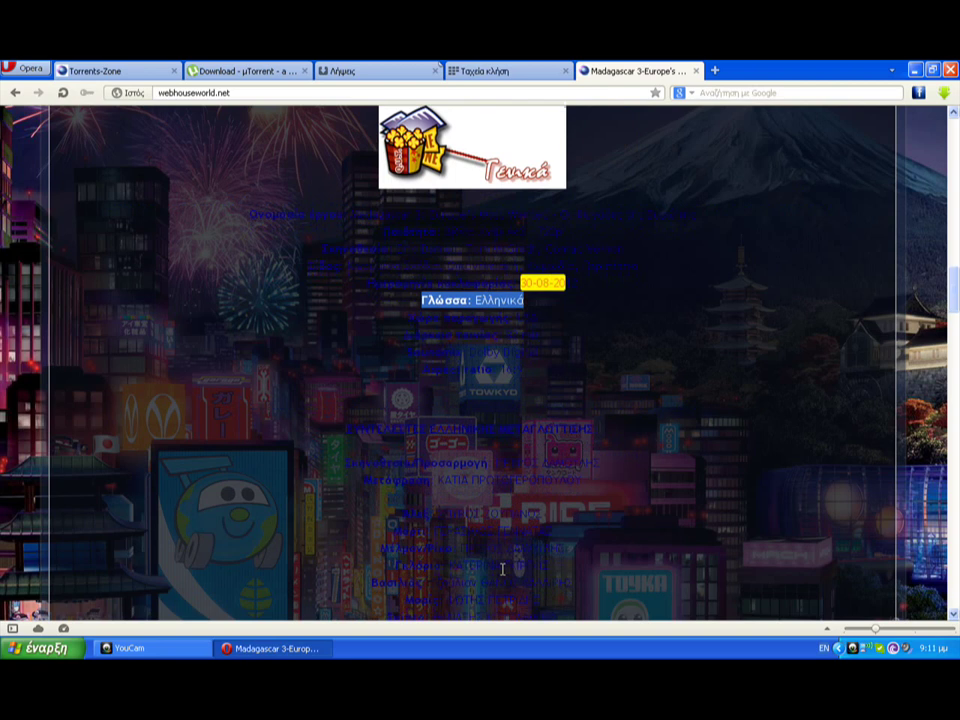
- Examine the dubbing credits, movie stills, thumbnail sheet and trailer video in the rest of the torrent's details
{"action": "scroll", "coordinate": [503, 569], "scroll_direction": "down", "scroll_amount": 5}
{"action": "scroll", "coordinate": [503, 566], "scroll_direction": "down", "scroll_amount": 7}
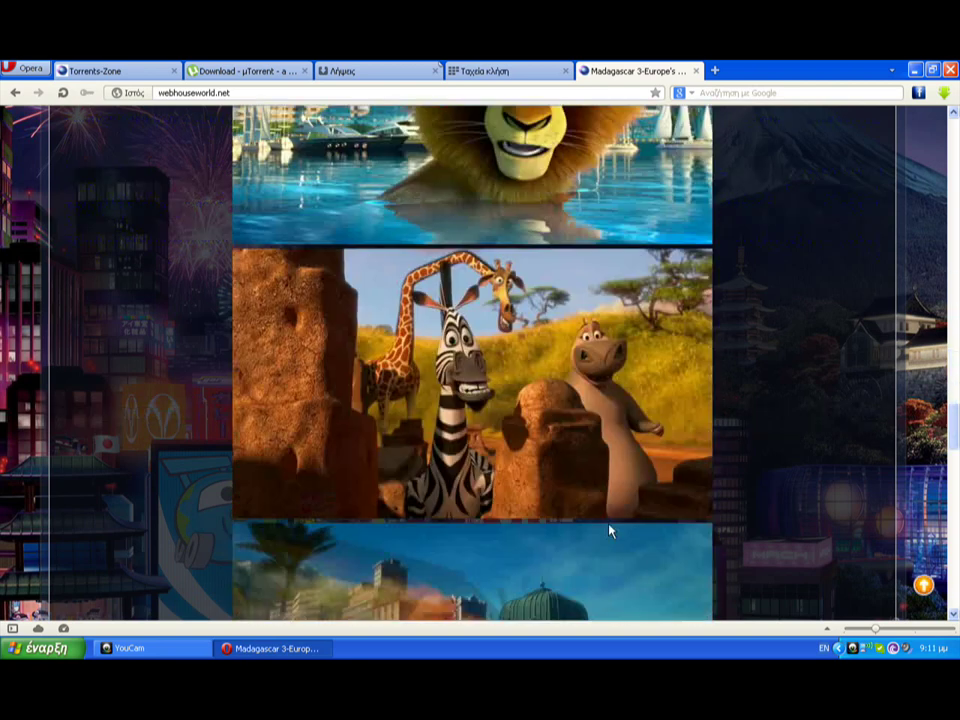
{"action": "scroll", "coordinate": [610, 530], "scroll_direction": "down", "scroll_amount": 6}
{"action": "scroll", "coordinate": [576, 530], "scroll_direction": "down", "scroll_amount": 8}
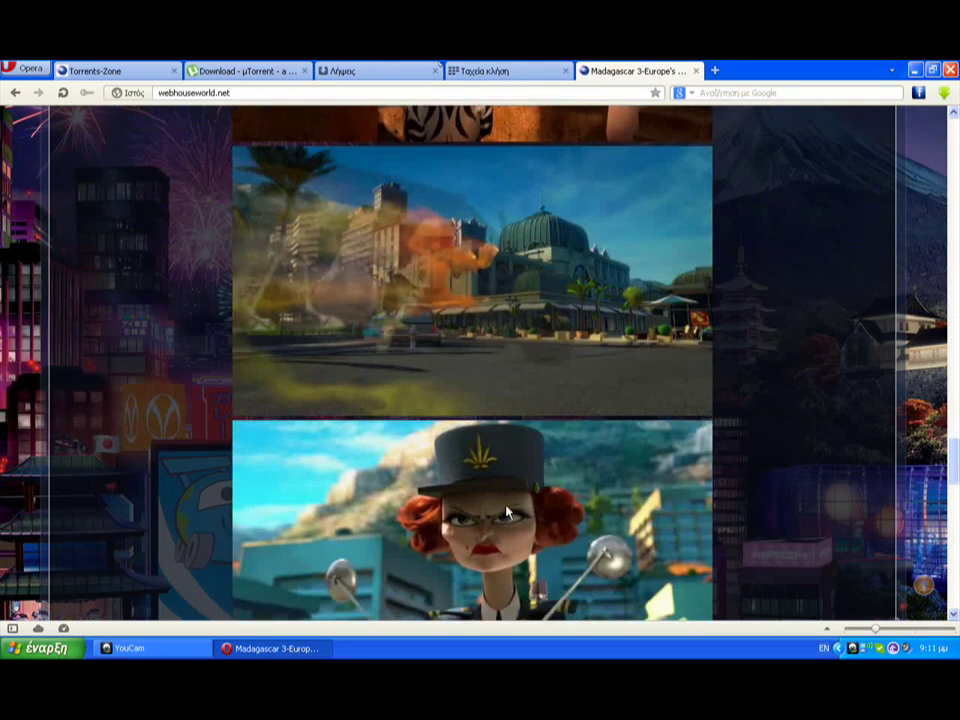
{"action": "scroll", "coordinate": [514, 455], "scroll_direction": "down", "scroll_amount": 3}
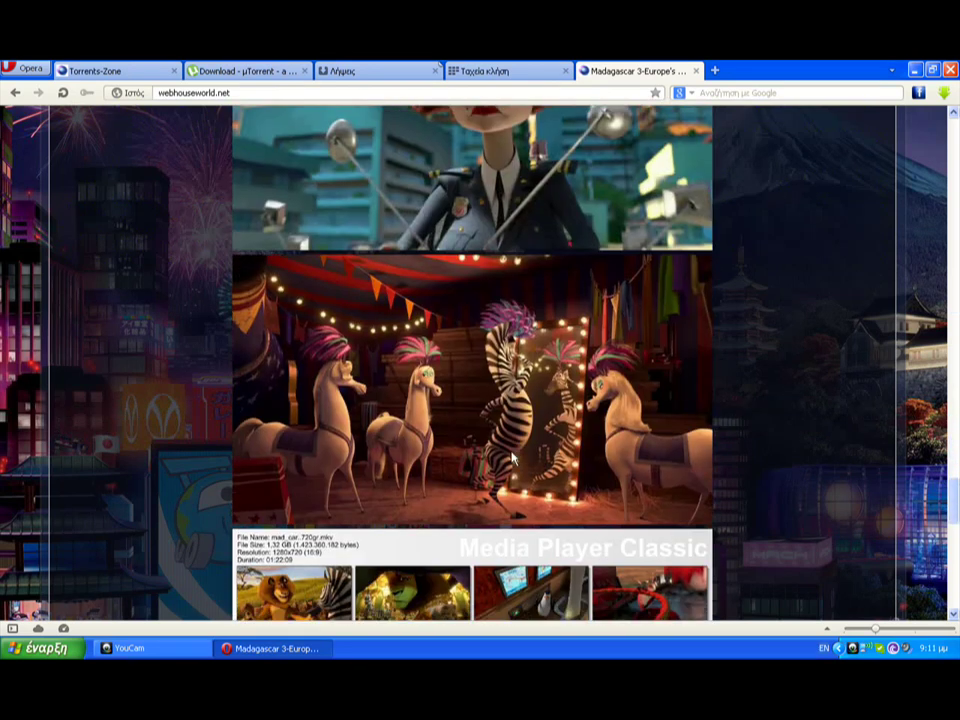
{"action": "scroll", "coordinate": [513, 318], "scroll_direction": "down", "scroll_amount": 3}
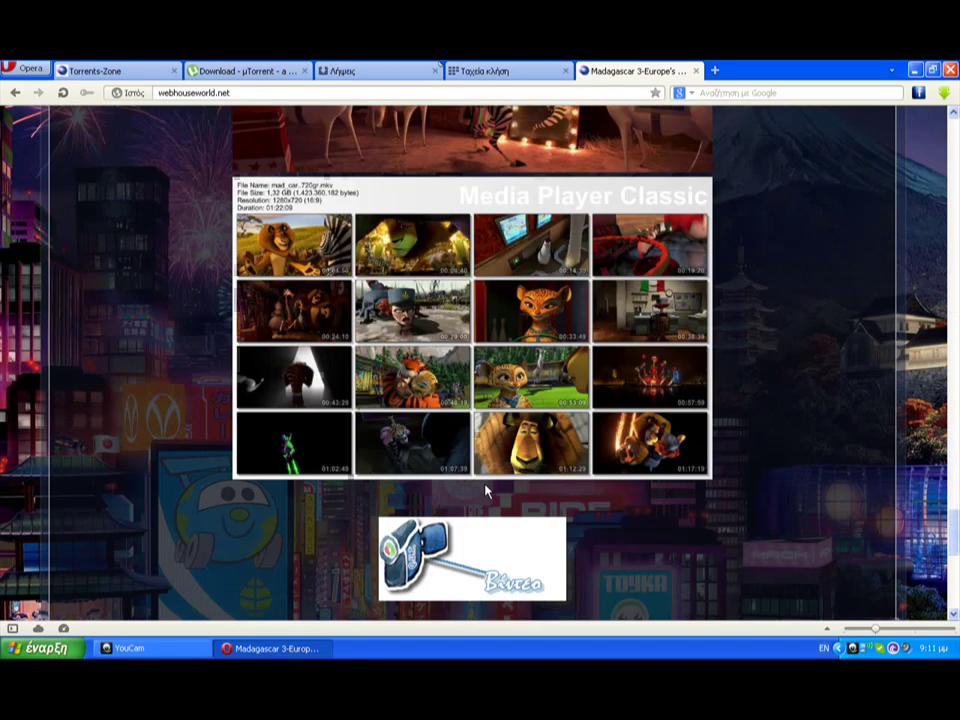
{"action": "scroll", "coordinate": [455, 503], "scroll_direction": "down", "scroll_amount": 6}
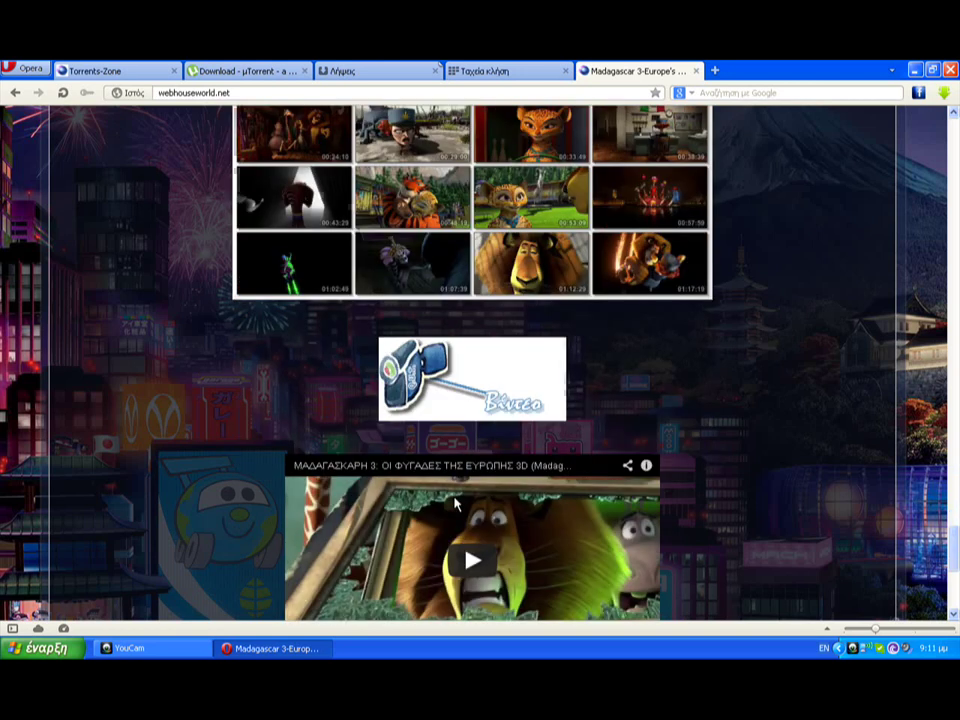
{"action": "scroll", "coordinate": [594, 555], "scroll_direction": "down", "scroll_amount": 2}
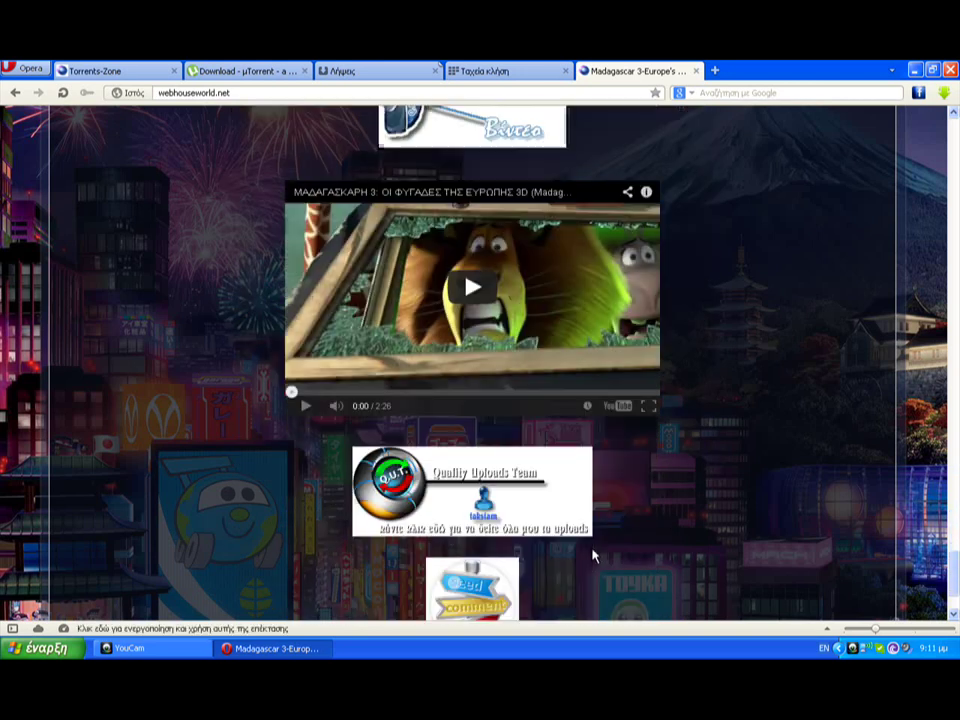
{"action": "scroll", "coordinate": [594, 555], "scroll_direction": "down", "scroll_amount": 3}
- Download the Madagascar 3 torrent file and save it to the desktop under the suggested name
{"action": "scroll", "coordinate": [590, 541], "scroll_direction": "up", "scroll_amount": 10}
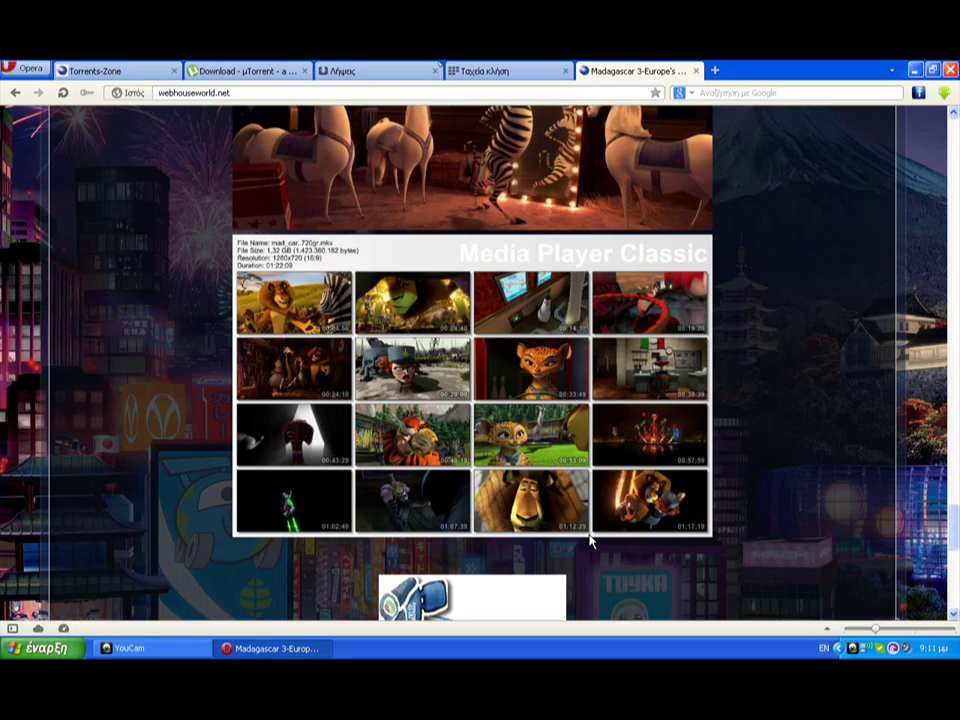
{"action": "scroll", "coordinate": [552, 493], "scroll_direction": "up", "scroll_amount": 12}
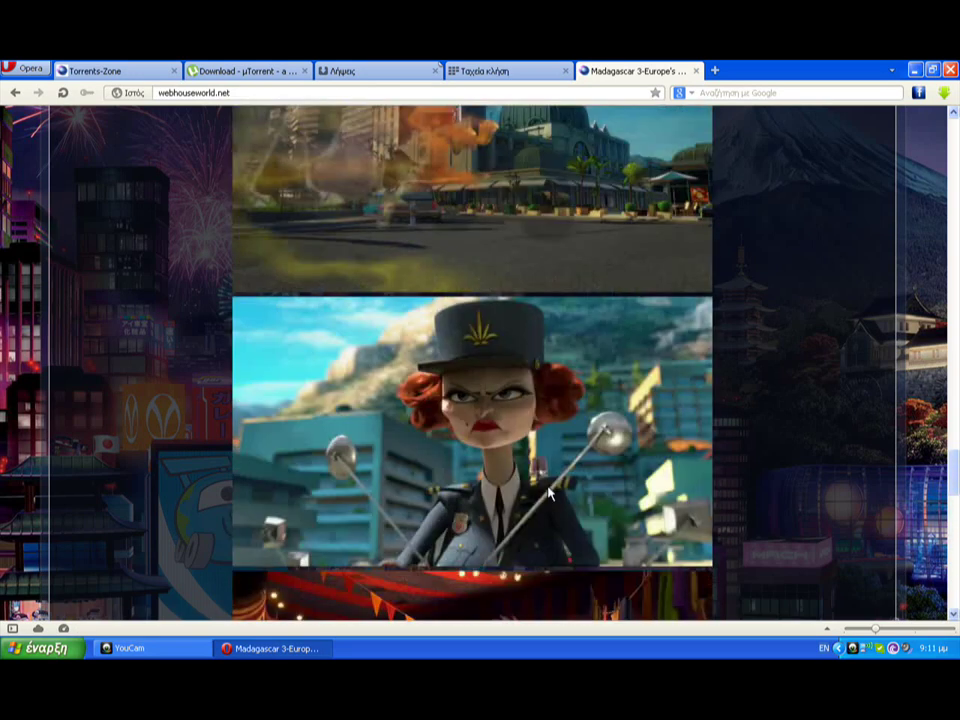
{"action": "scroll", "coordinate": [400, 550], "scroll_direction": "up", "scroll_amount": 3}
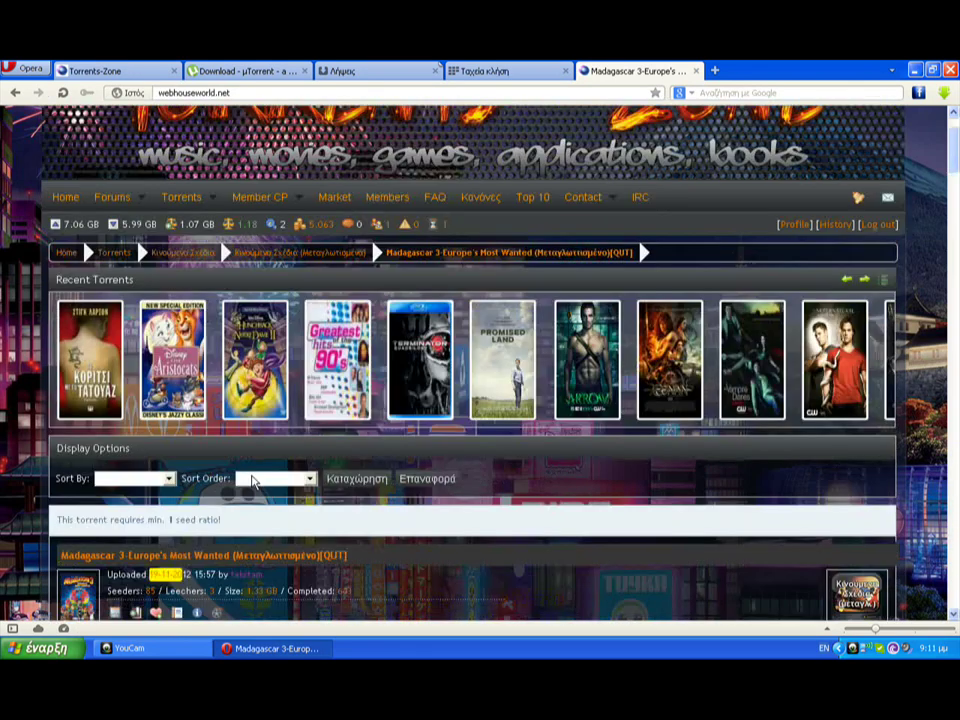
{"action": "scroll", "coordinate": [206, 443], "scroll_direction": "down", "scroll_amount": 1}
{"action": "scroll", "coordinate": [122, 577], "scroll_direction": "down", "scroll_amount": 3}
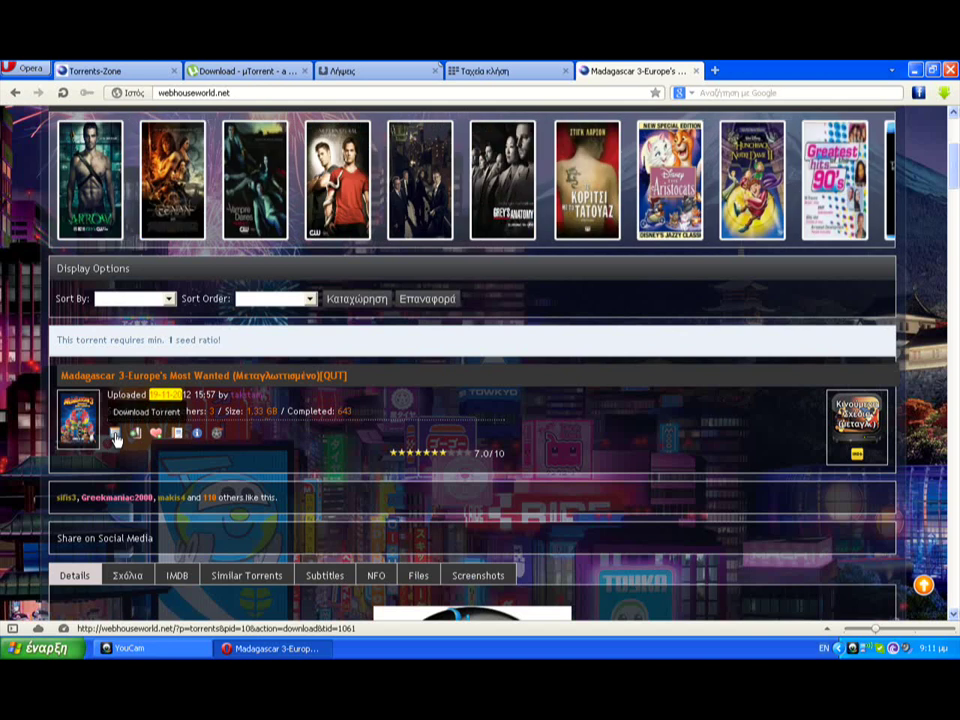
{"action": "left_click", "coordinate": [115, 437]}
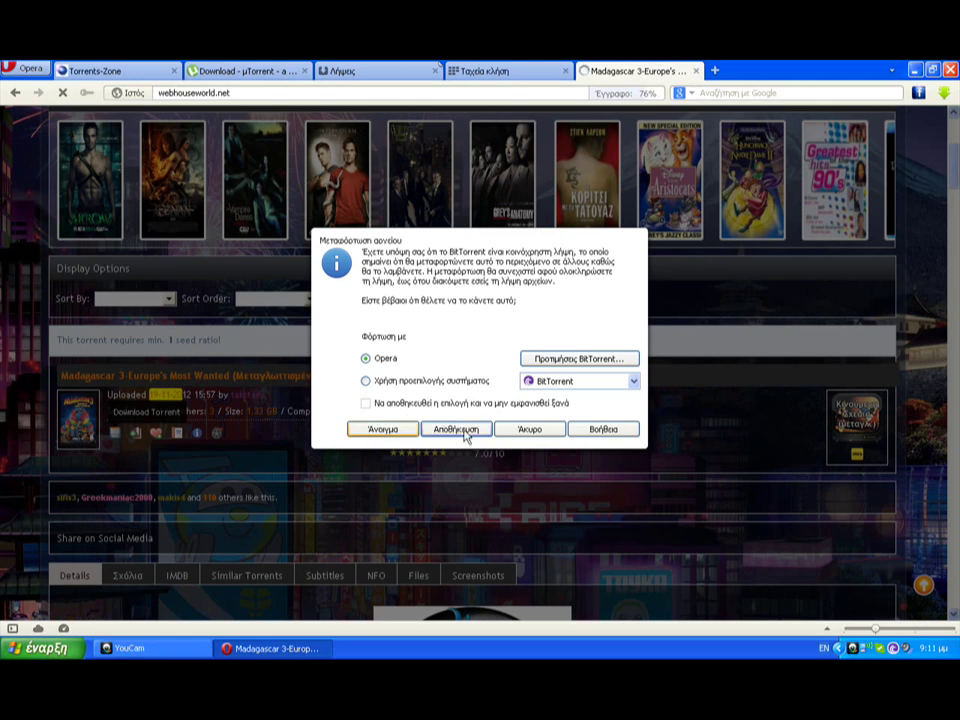
{"action": "left_click", "coordinate": [451, 430]}
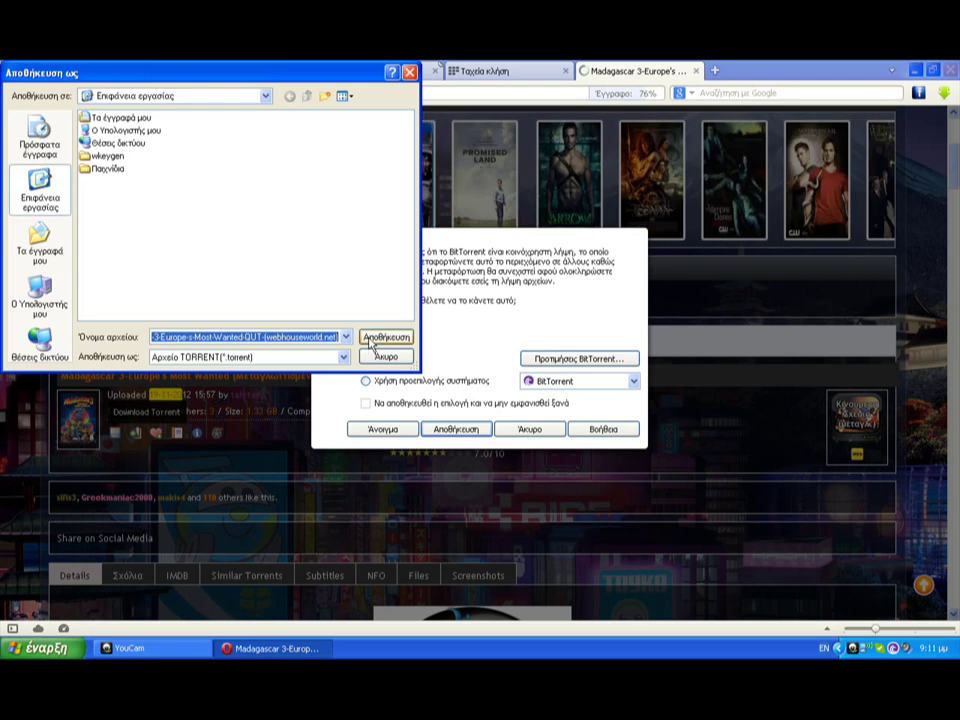
{"action": "left_click", "coordinate": [380, 337]}
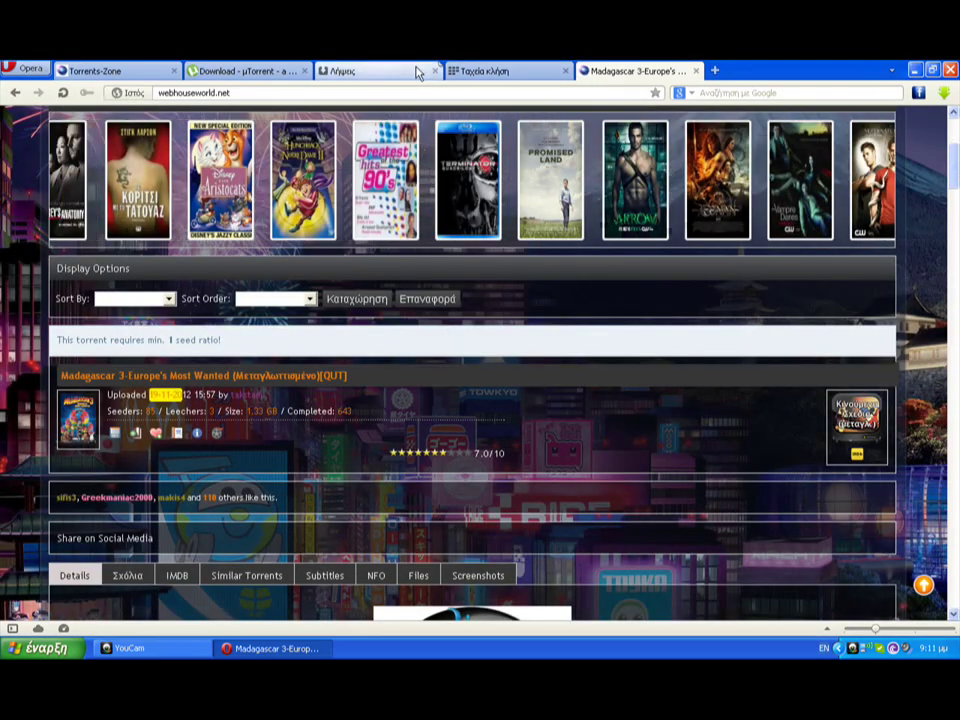
- Open the downloaded Madagascar 3 torrent in BitTorrent, agreeing to load its trackers, and close the BitTorrent window
{"action": "left_click", "coordinate": [418, 71]}
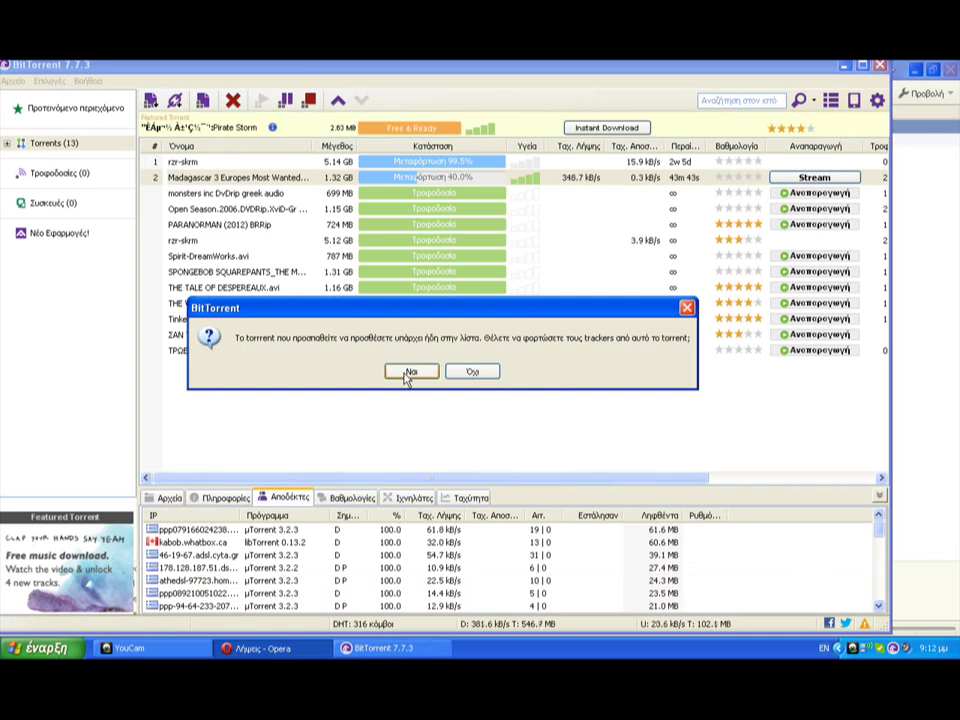
{"action": "left_click", "coordinate": [409, 373]}
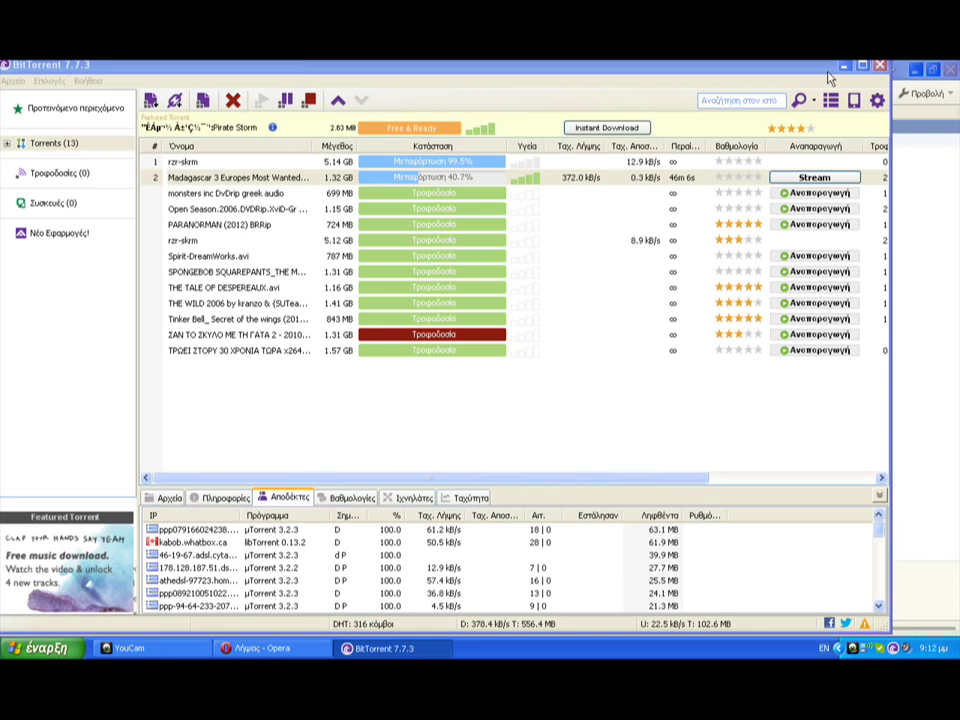
{"action": "left_click", "coordinate": [881, 65]}
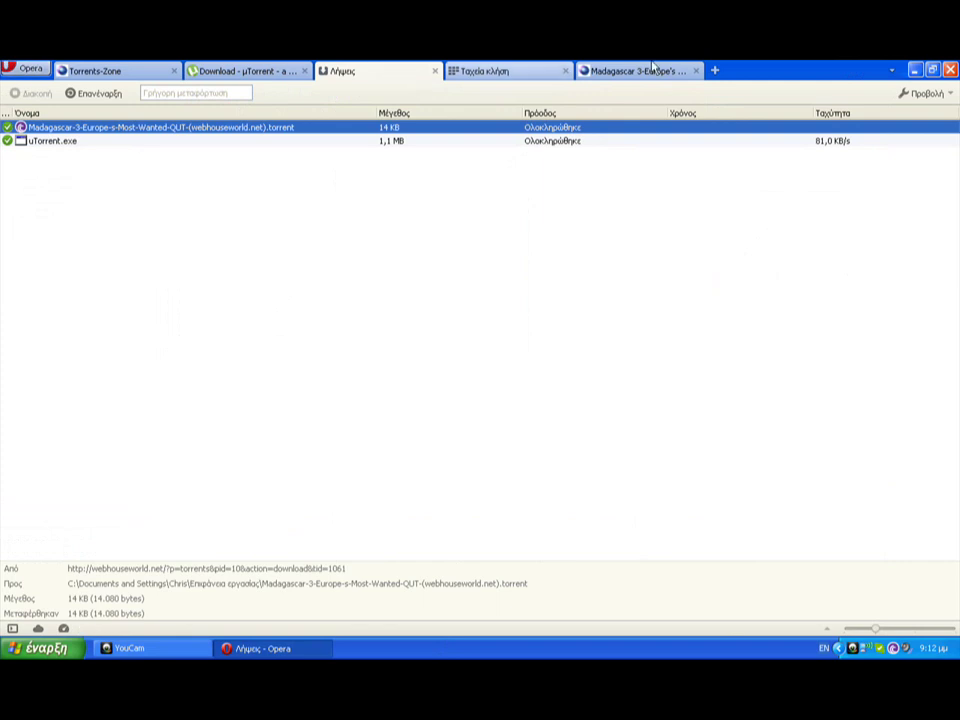
- Search Google for "tracker" in a new browser tab and open the Trackers.gr page of Greek trackers
{"action": "left_click", "coordinate": [713, 71]}
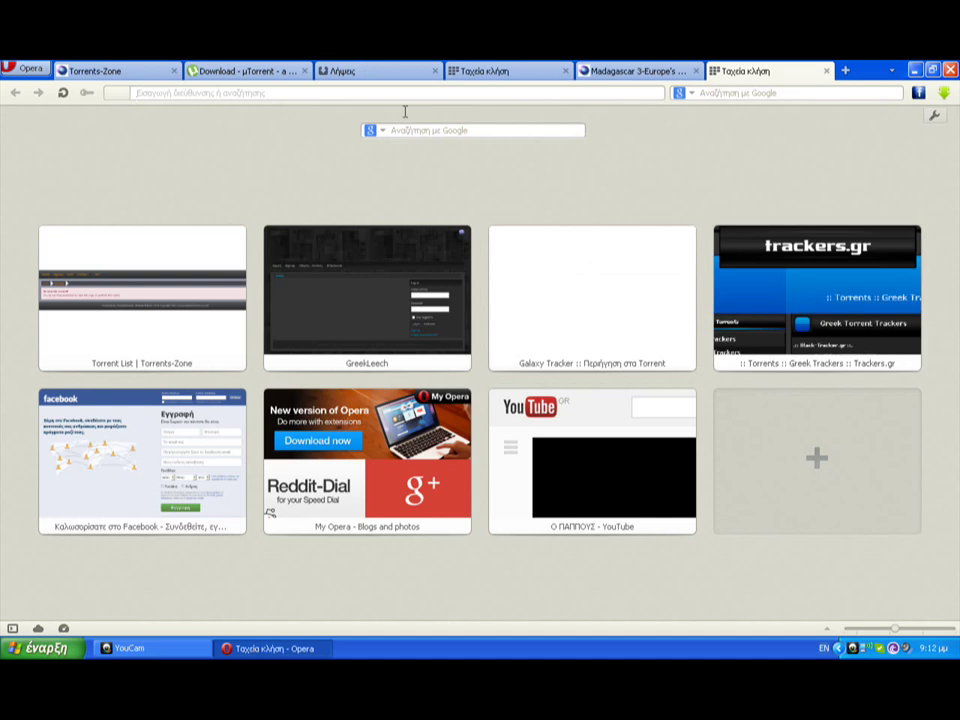
{"action": "left_click", "coordinate": [434, 132]}
{"action": "type", "text": "tracker"}
{"action": "key", "text": "Return"}
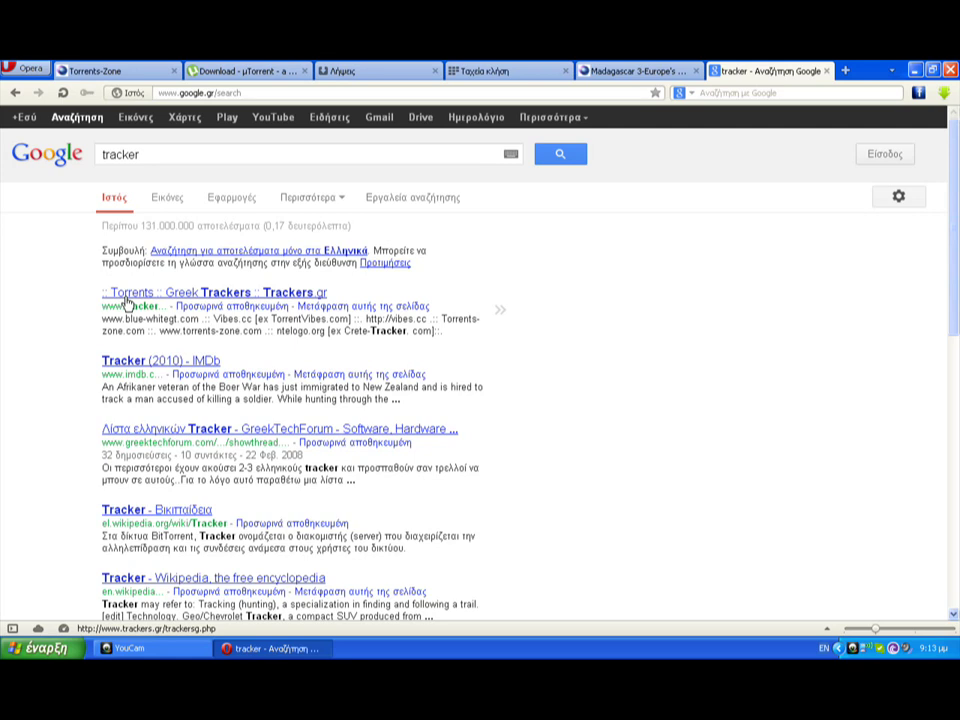
{"action": "left_click", "coordinate": [127, 301]}
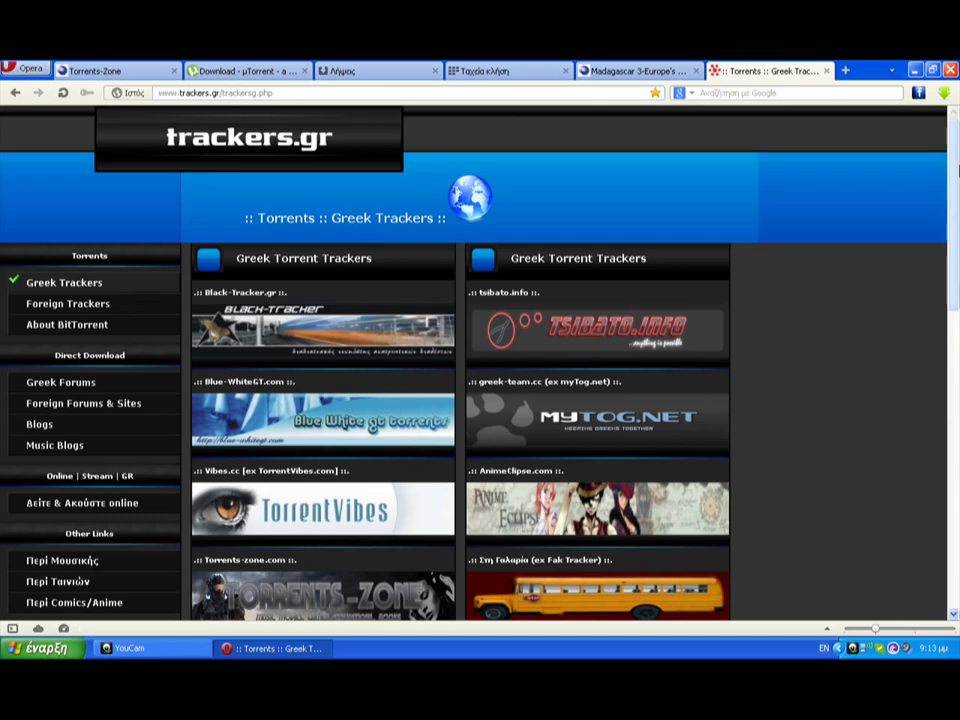
- Look through the banners of Greek torrent trackers listed on Trackers.gr and minimize the browser window
{"action": "scroll", "coordinate": [958, 211], "scroll_direction": "down", "scroll_amount": 1}
{"action": "left_click_drag", "start_coordinate": [958, 211], "coordinate": [952, 420]}
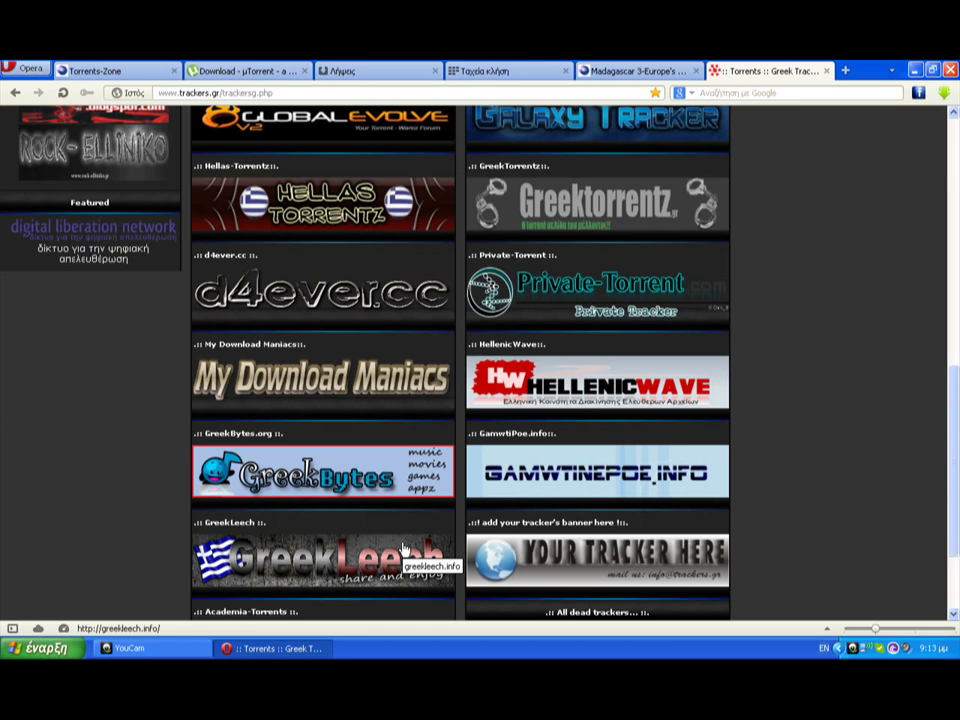
{"action": "scroll", "coordinate": [405, 548], "scroll_direction": "up", "scroll_amount": 2}
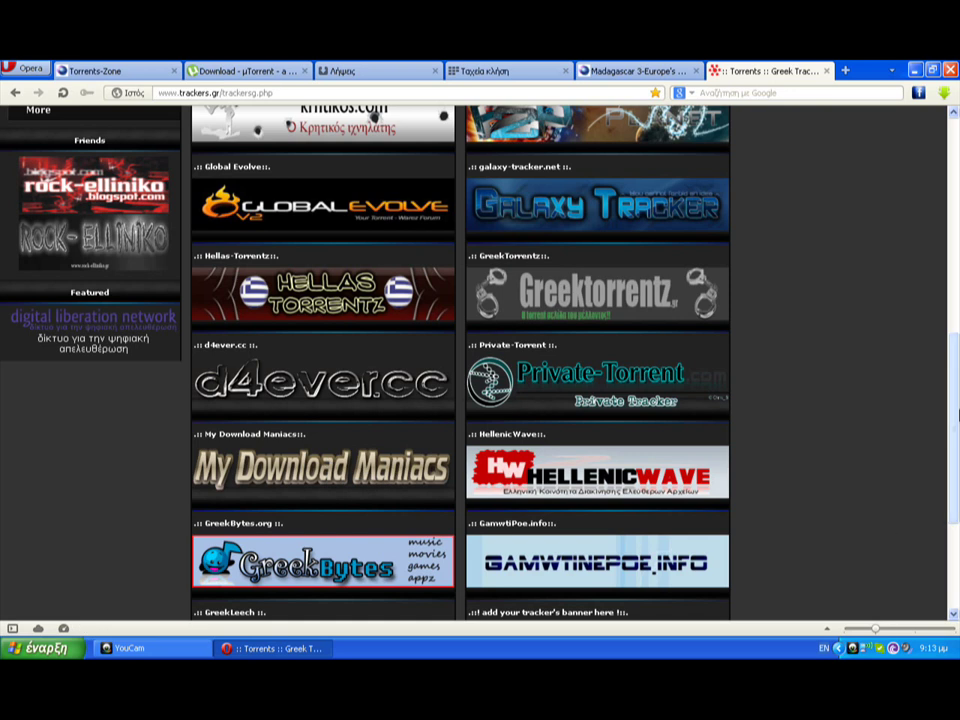
{"action": "scroll", "coordinate": [956, 415], "scroll_direction": "down", "scroll_amount": 3}
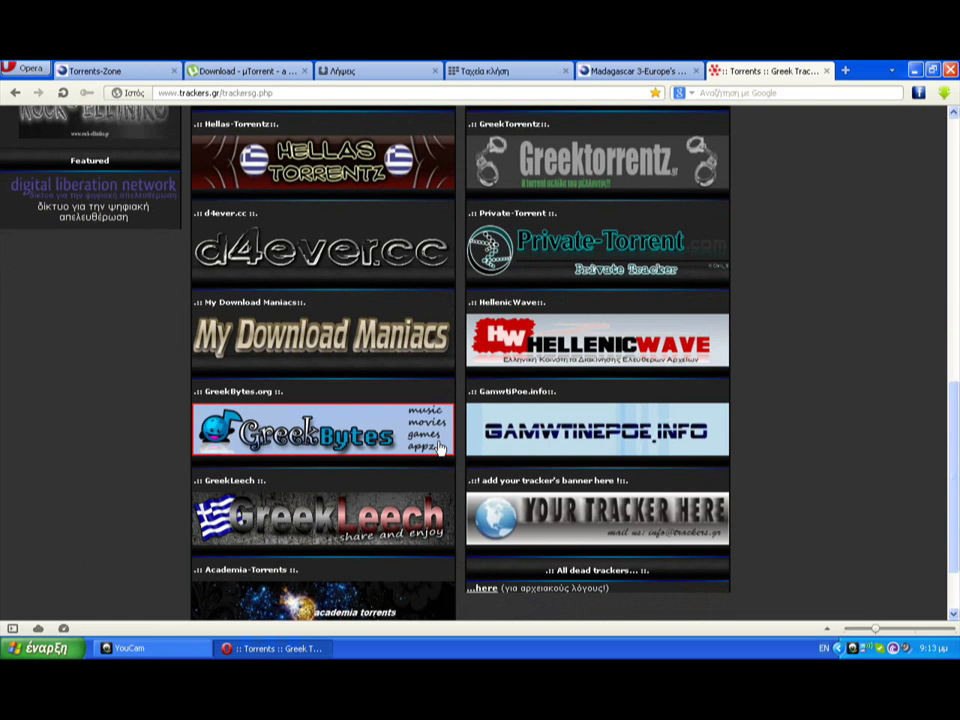
{"action": "scroll", "coordinate": [441, 444], "scroll_direction": "up", "scroll_amount": 4}
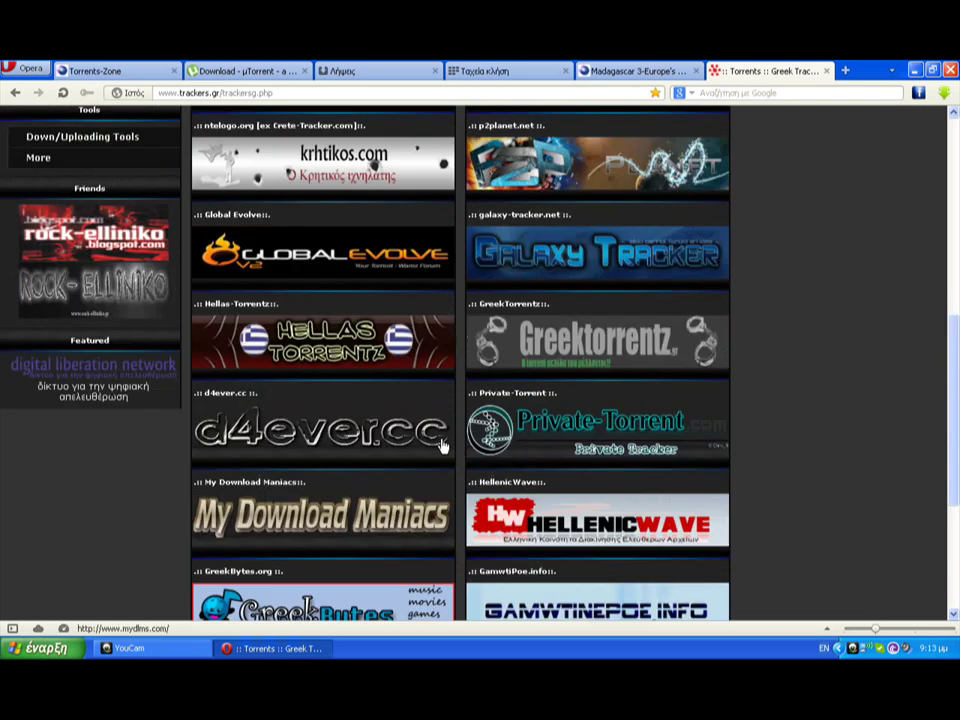
{"action": "scroll", "coordinate": [441, 444], "scroll_direction": "down", "scroll_amount": 6}
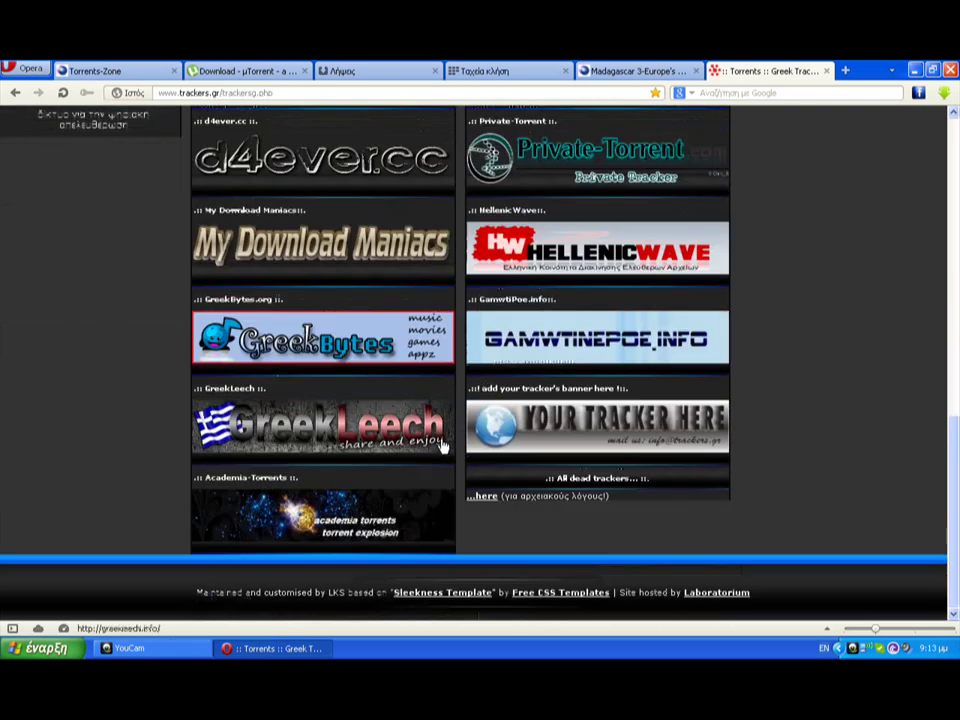
{"action": "scroll", "coordinate": [441, 444], "scroll_direction": "up", "scroll_amount": 6}
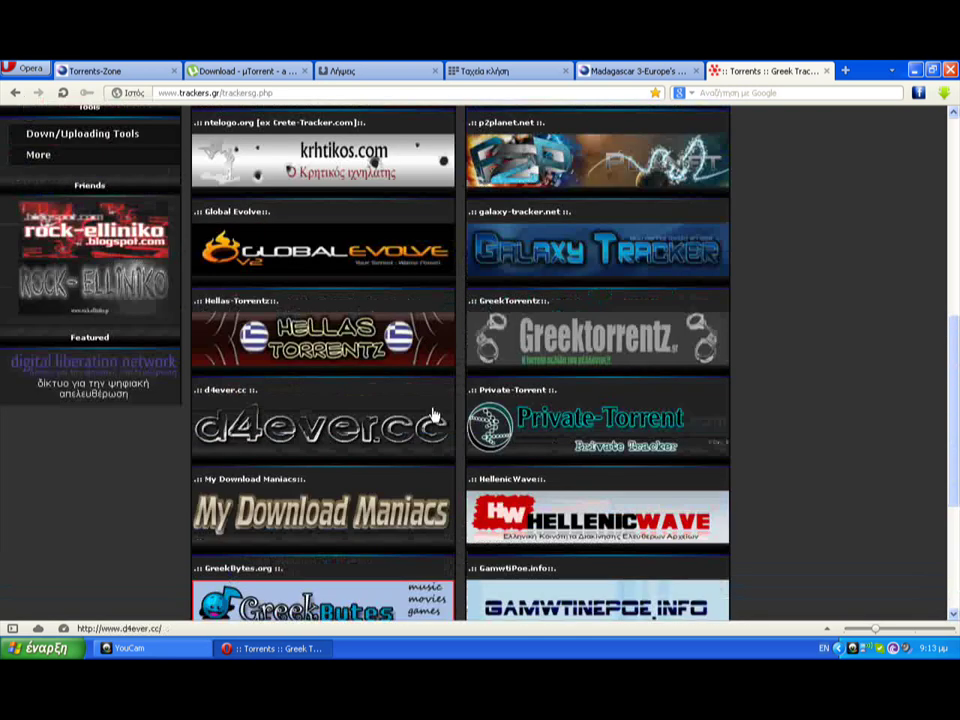
{"action": "scroll", "coordinate": [434, 414], "scroll_direction": "up", "scroll_amount": 2}
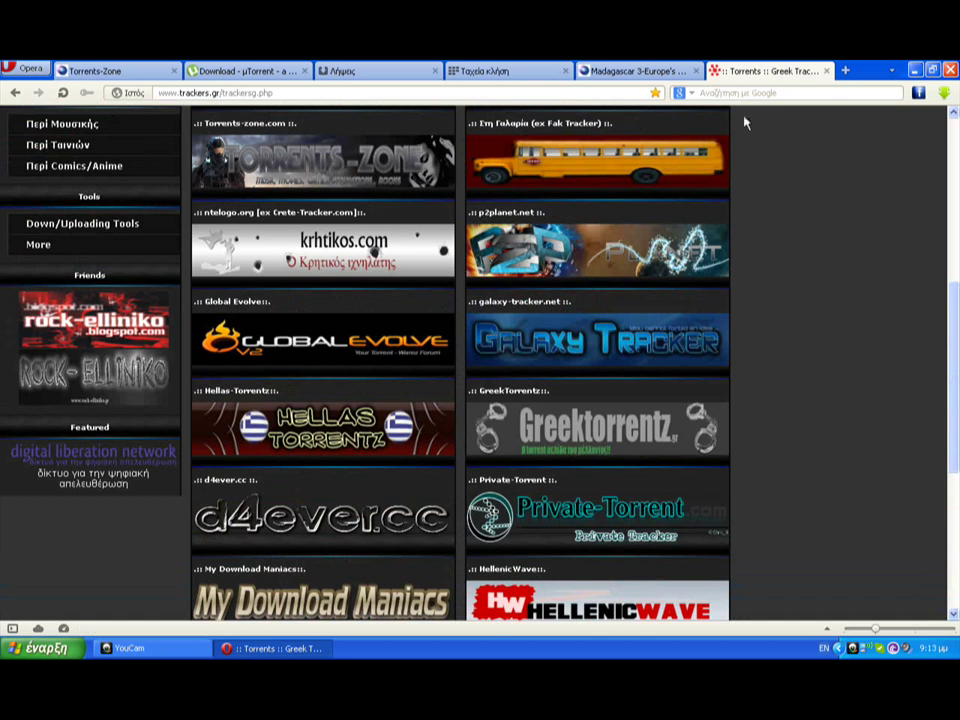
{"action": "left_click", "coordinate": [915, 70]}
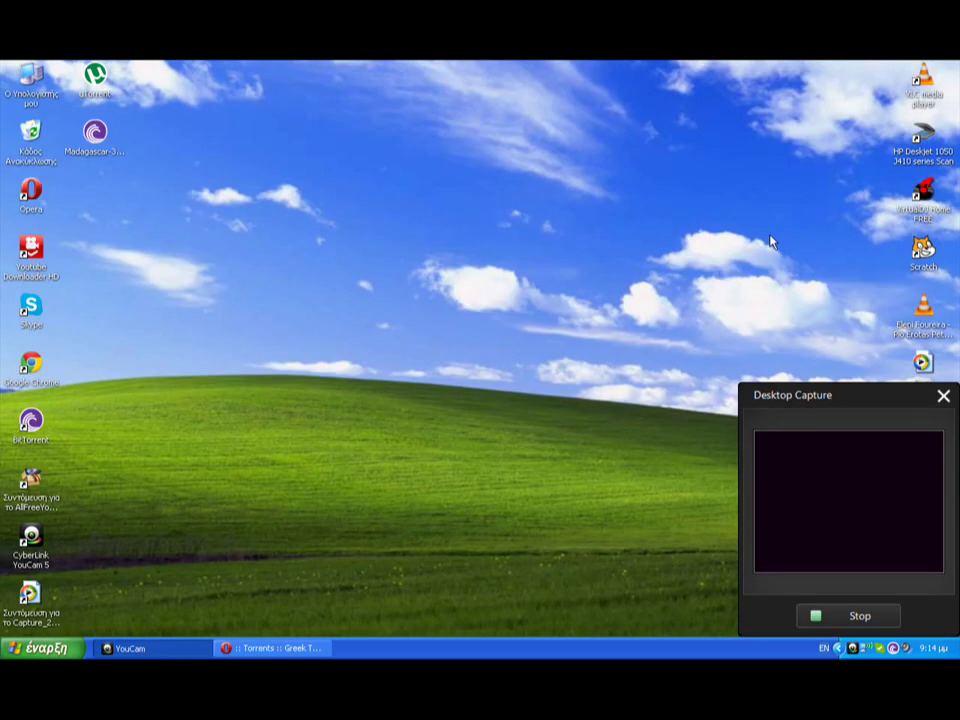